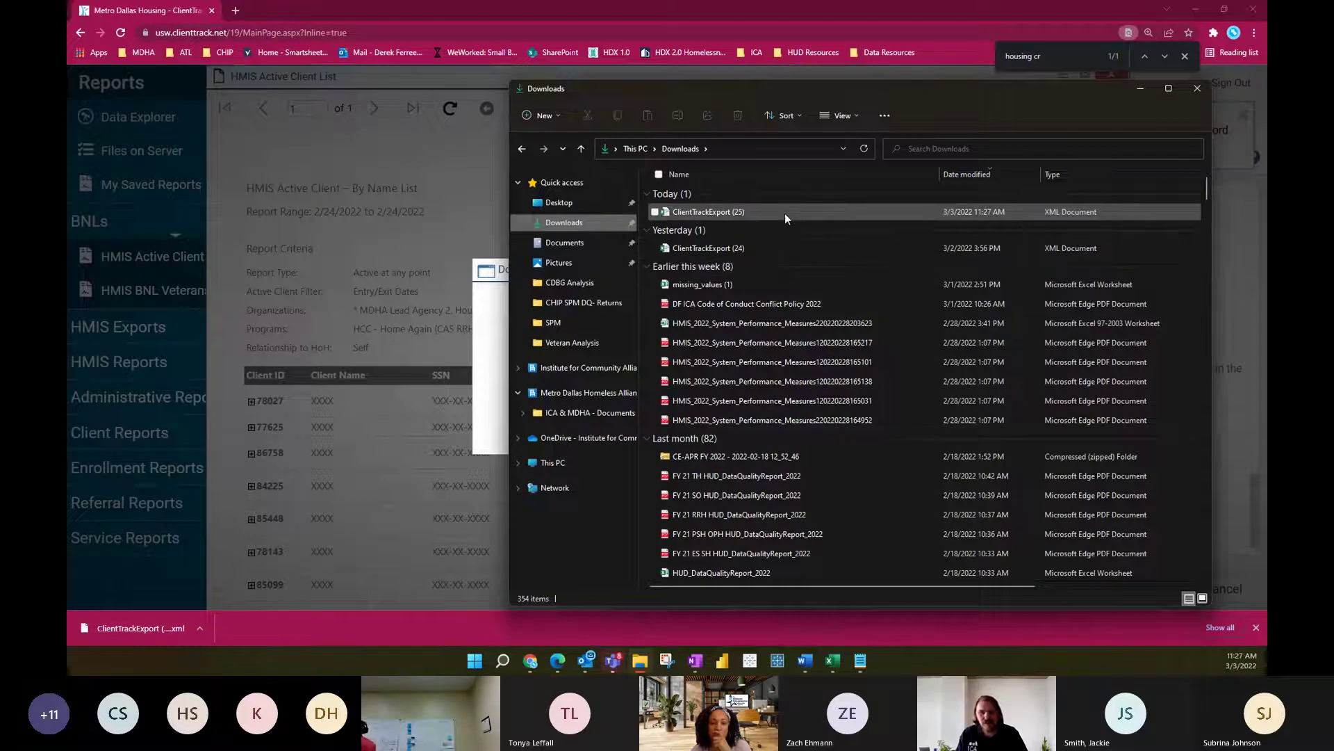
Step: Open ClientTrackExport (25) in Excel and maximize it to show the HMIS Active Client List
double_click(735, 210)
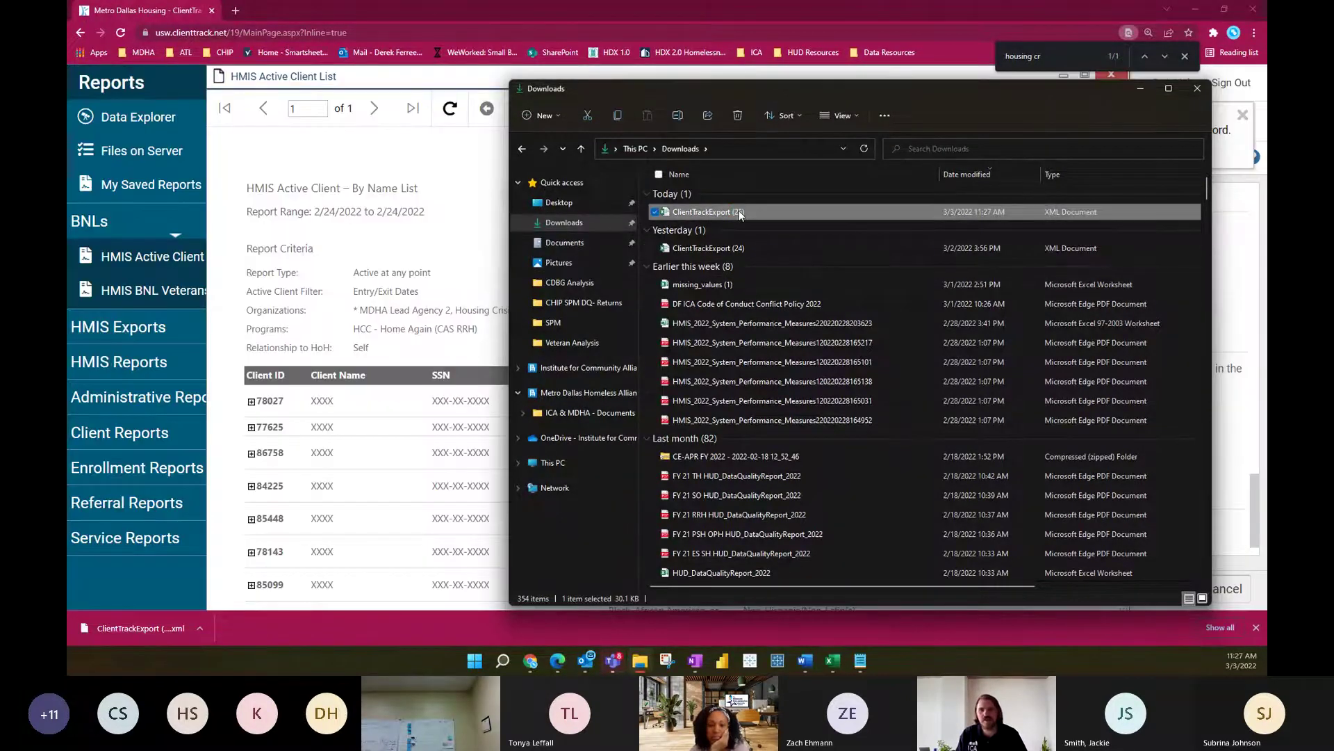
right_click(738, 210)
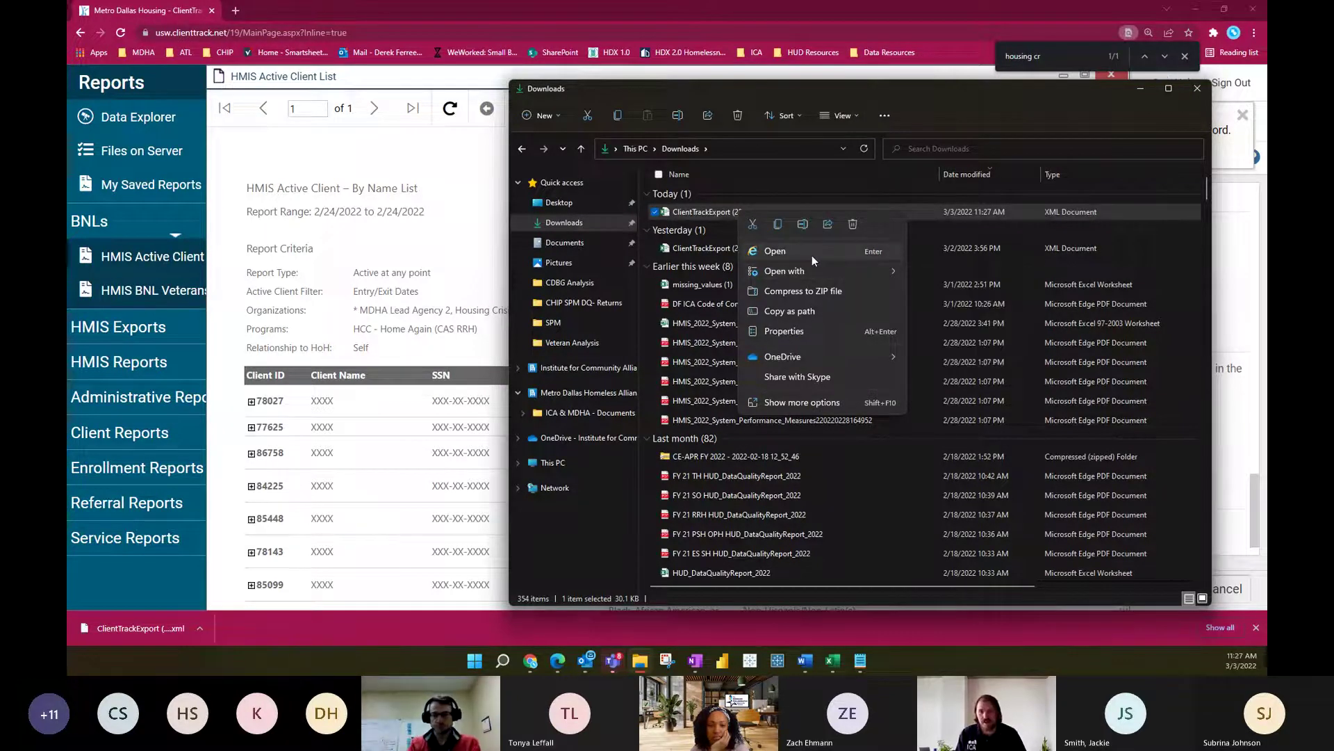
mouse_move(812, 269)
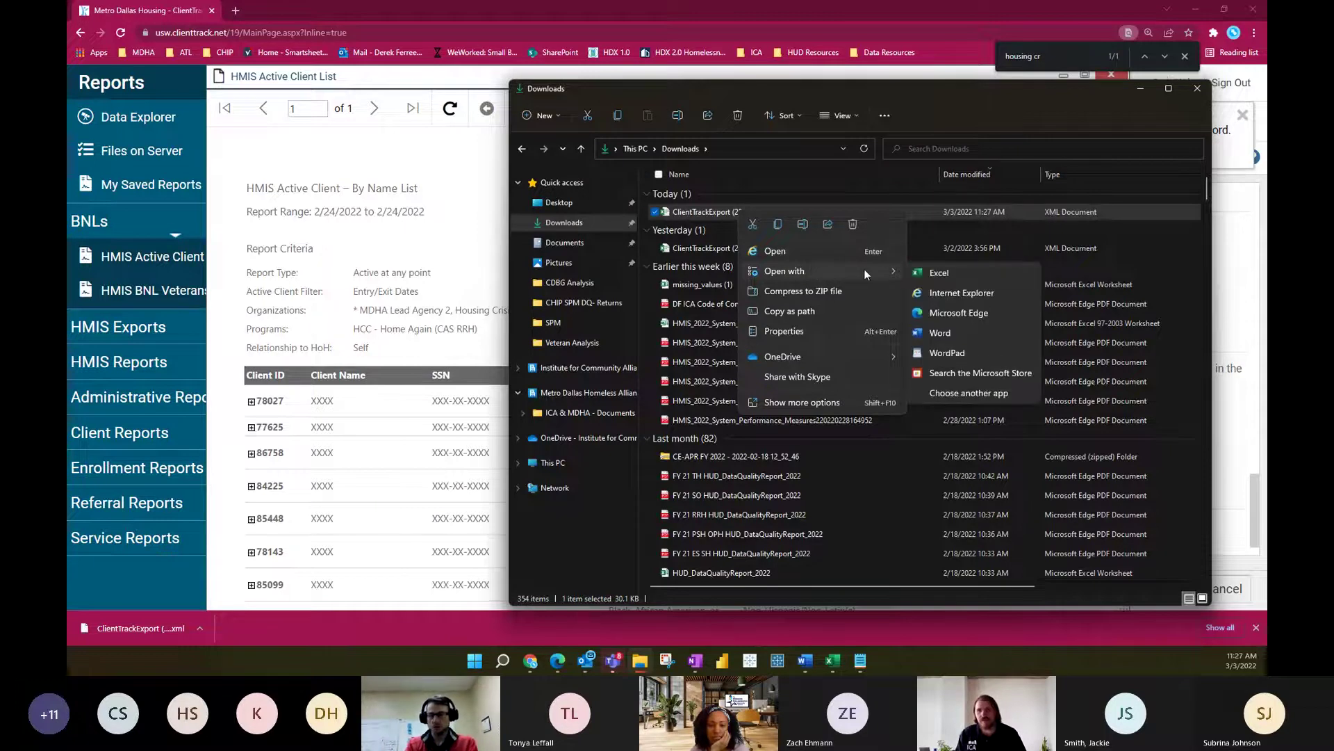
click(956, 270)
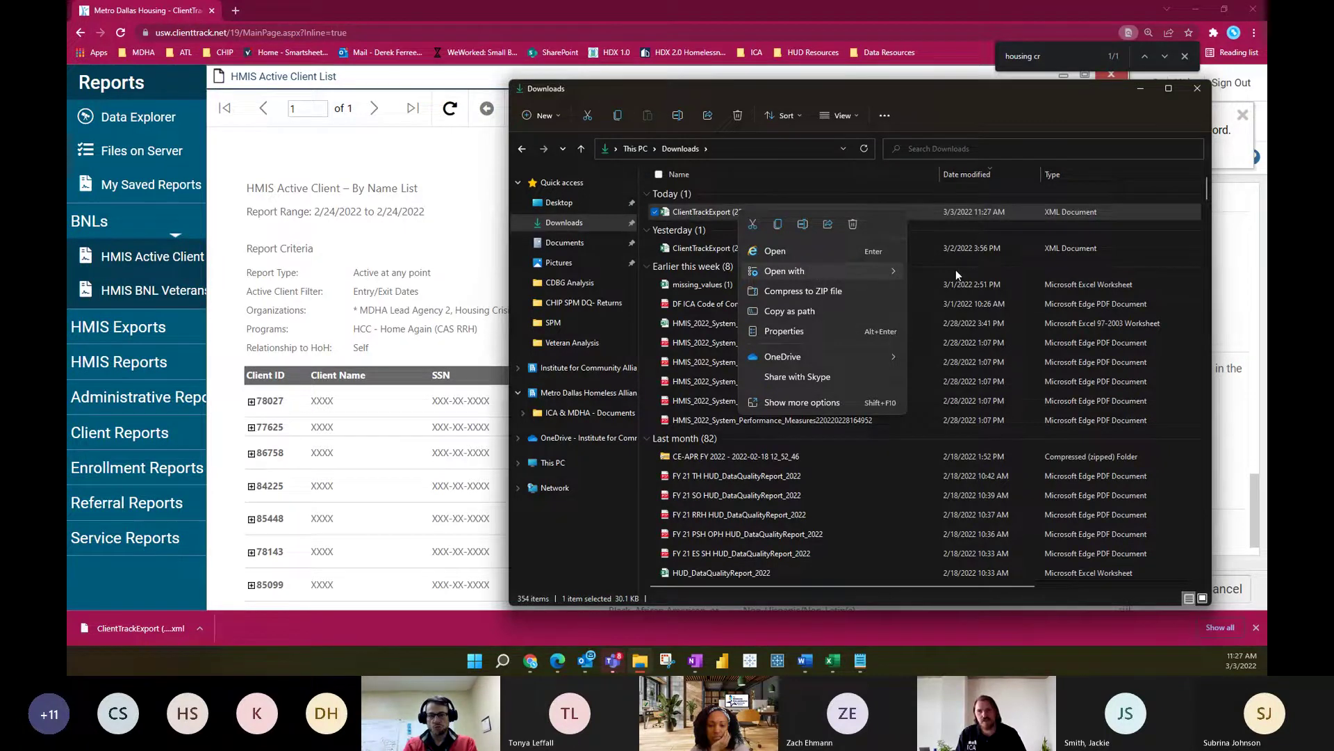
click(407, 164)
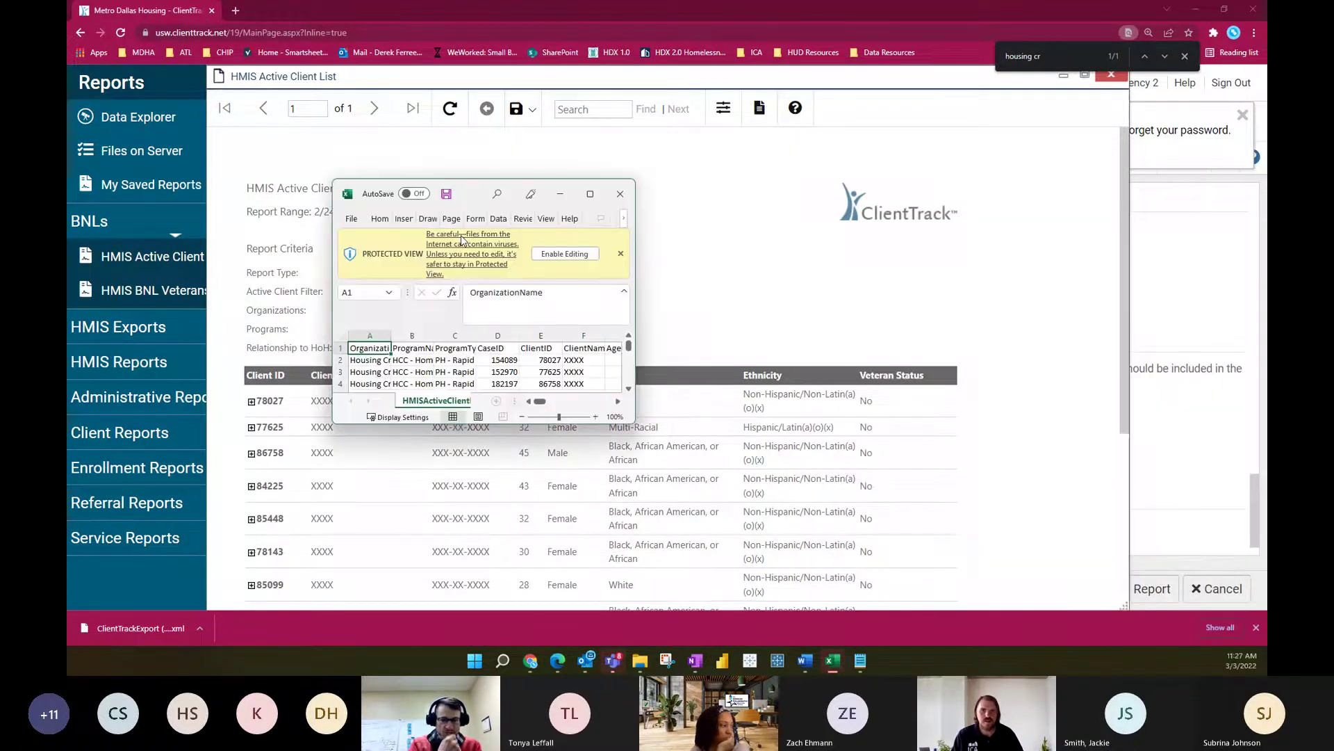
drag(466, 194, 384, 6)
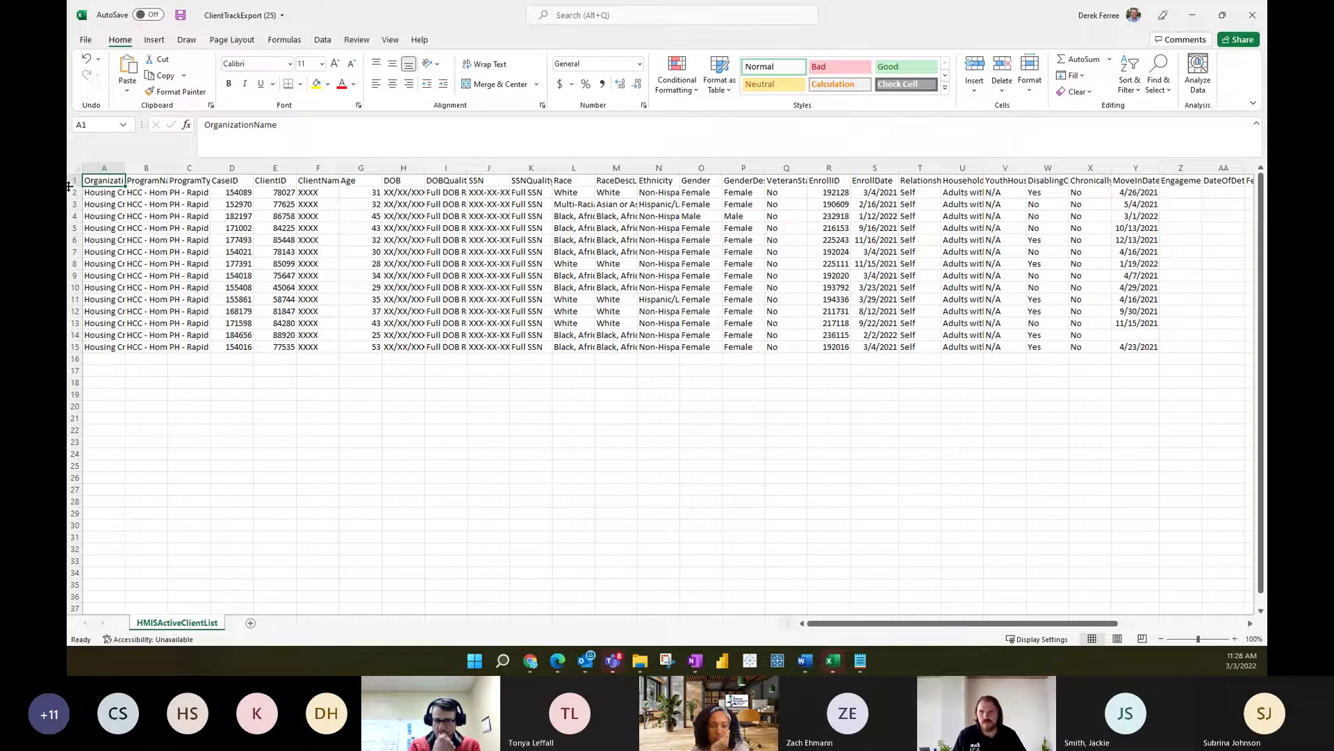
Step: Filter the header row to exclude blank MoveInDate rows, leaving 13 of 14 records
click(1140, 333)
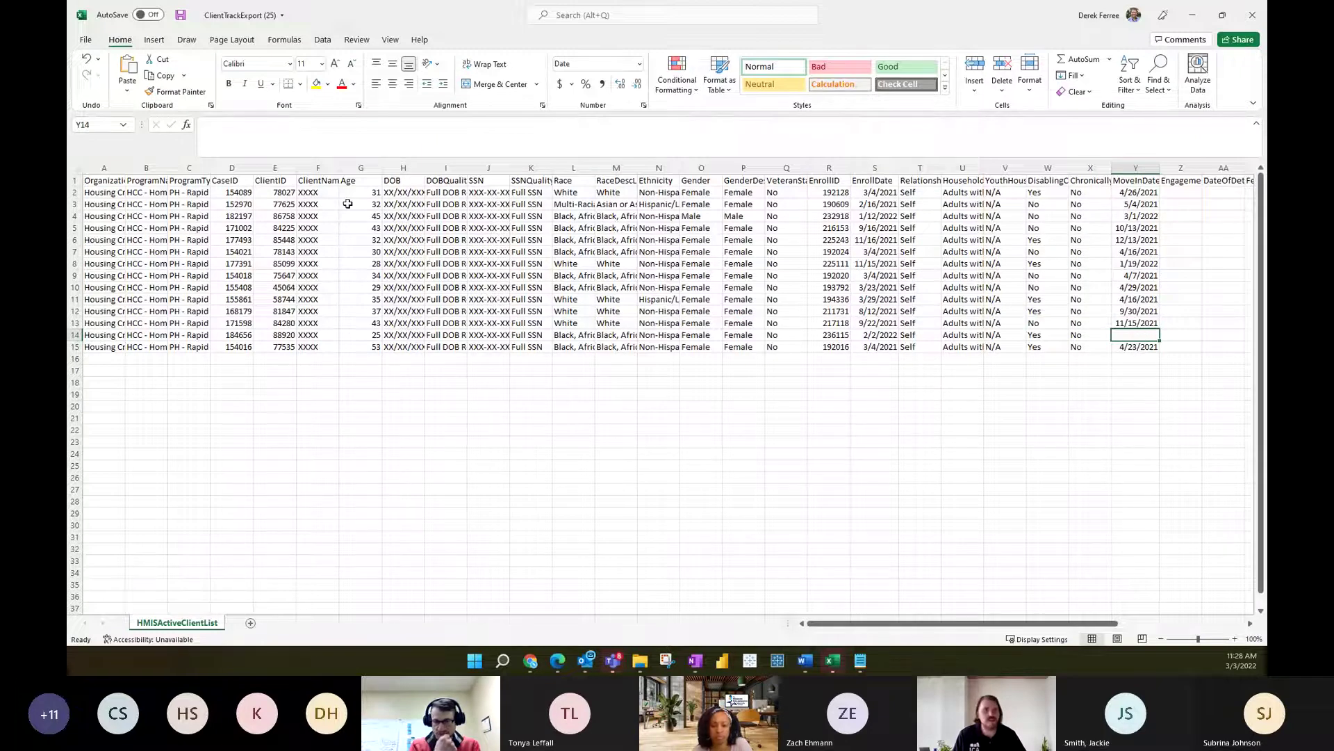
click(72, 180)
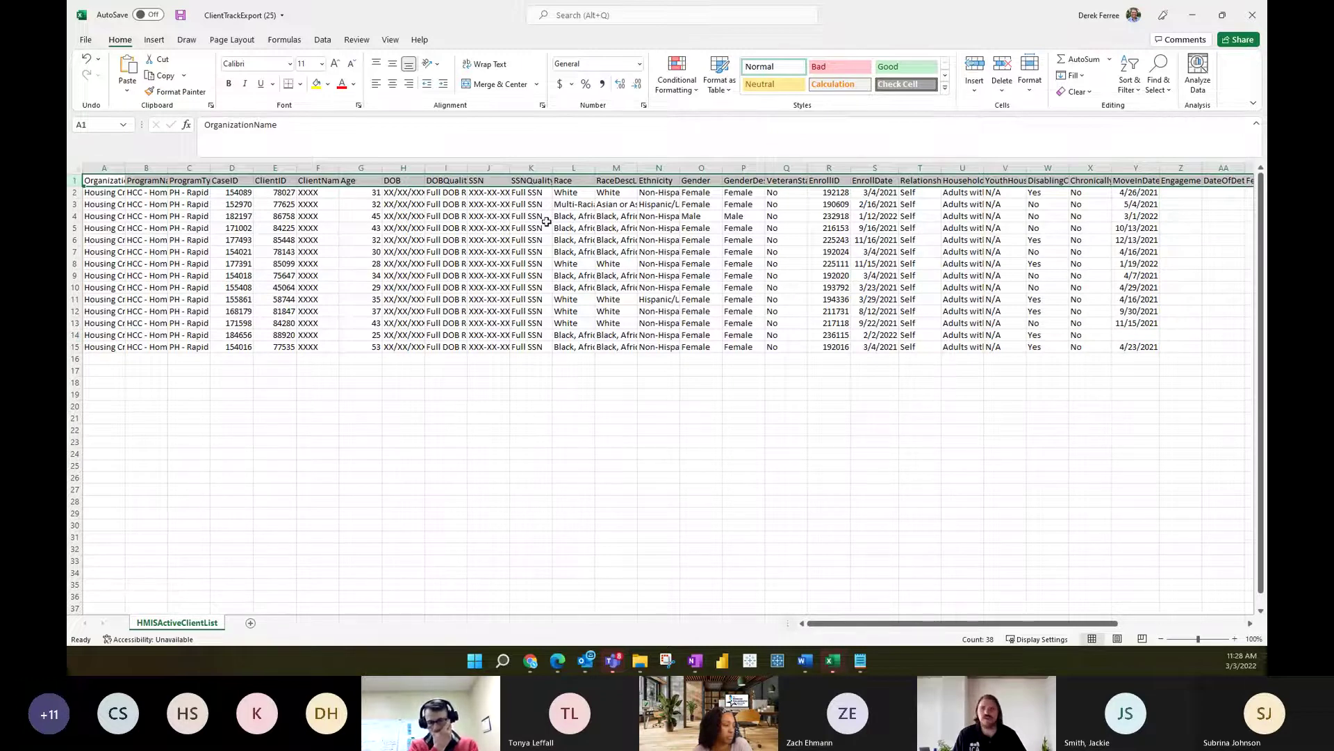
click(1129, 75)
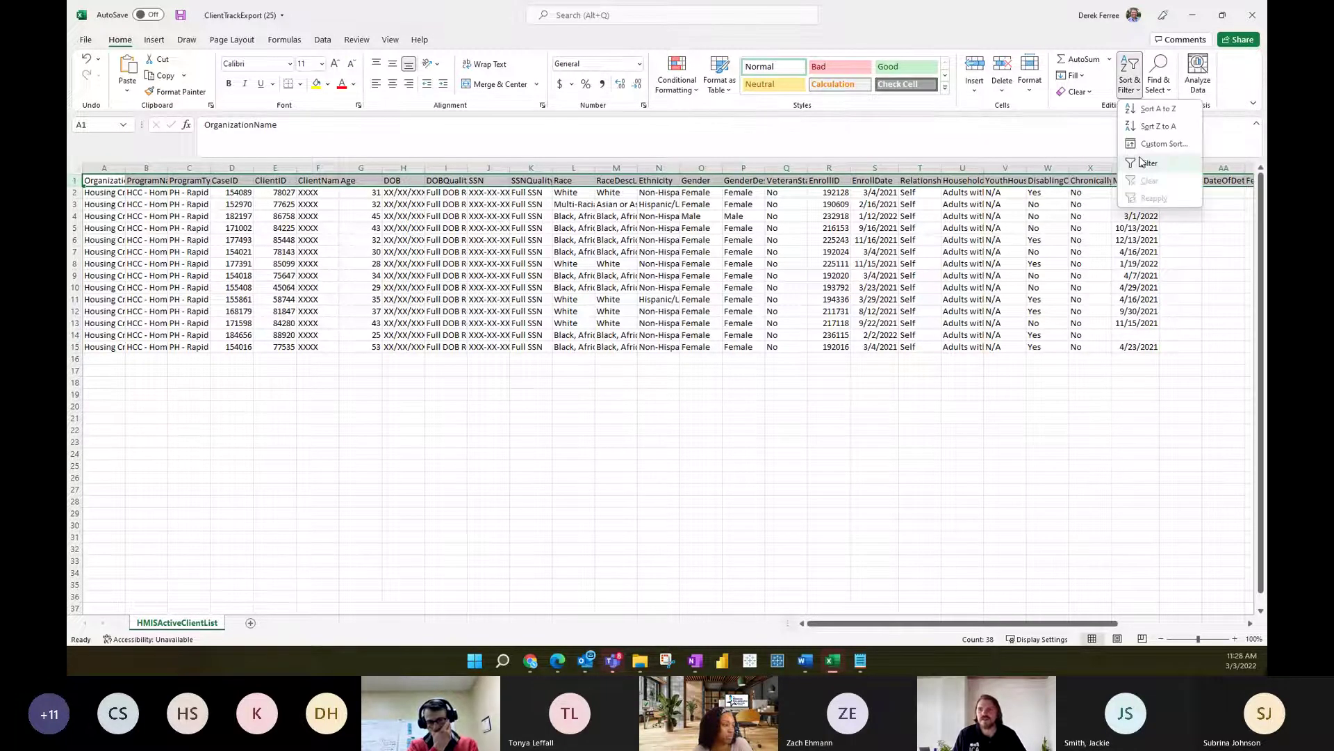
click(1142, 162)
click(1153, 180)
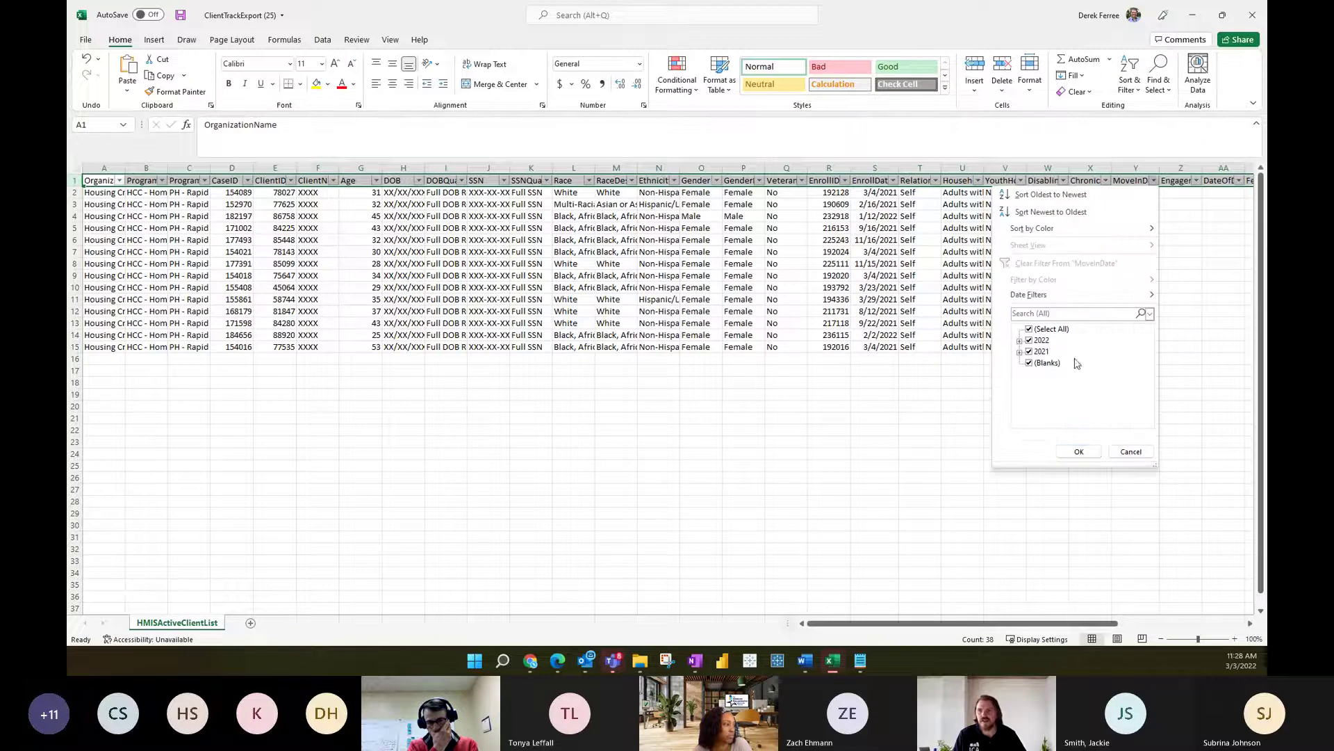
click(1044, 363)
click(1078, 451)
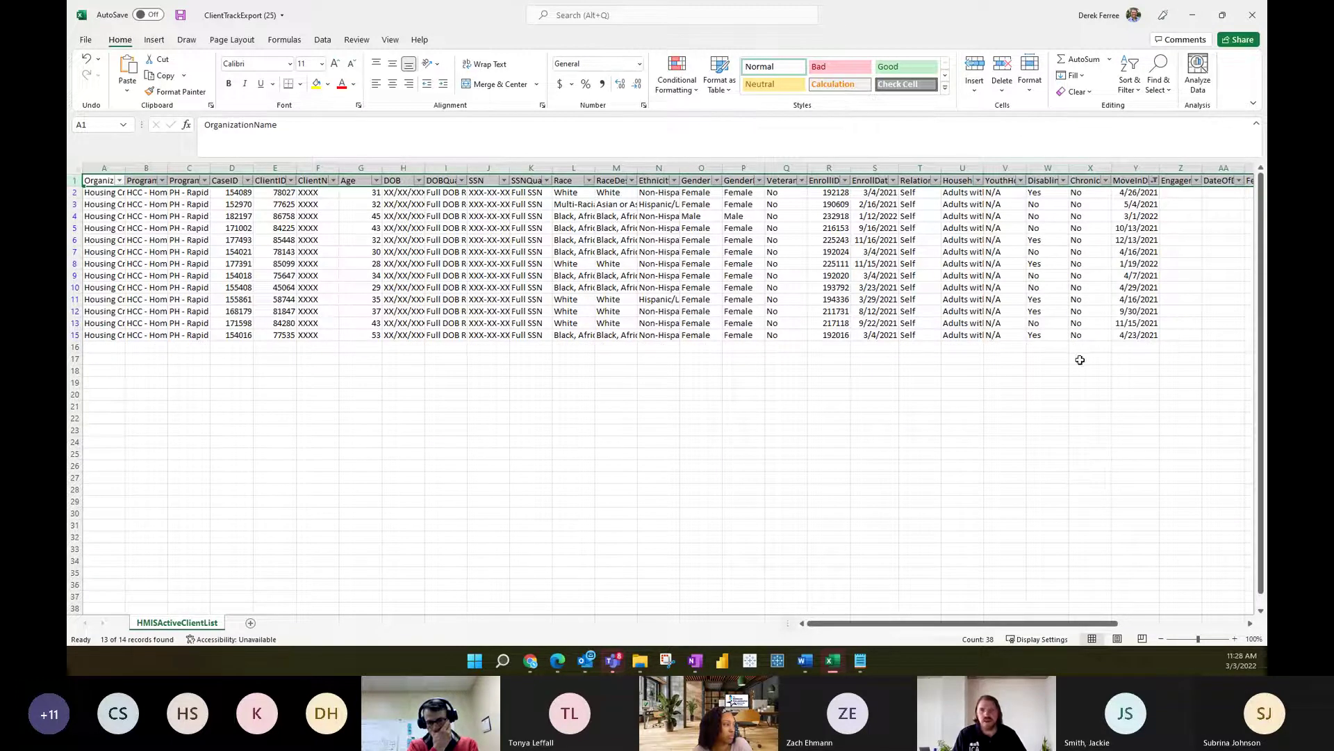
Step: Select the Self relationship cells to count heads of household, then minimize Excel
drag(919, 198, 935, 340)
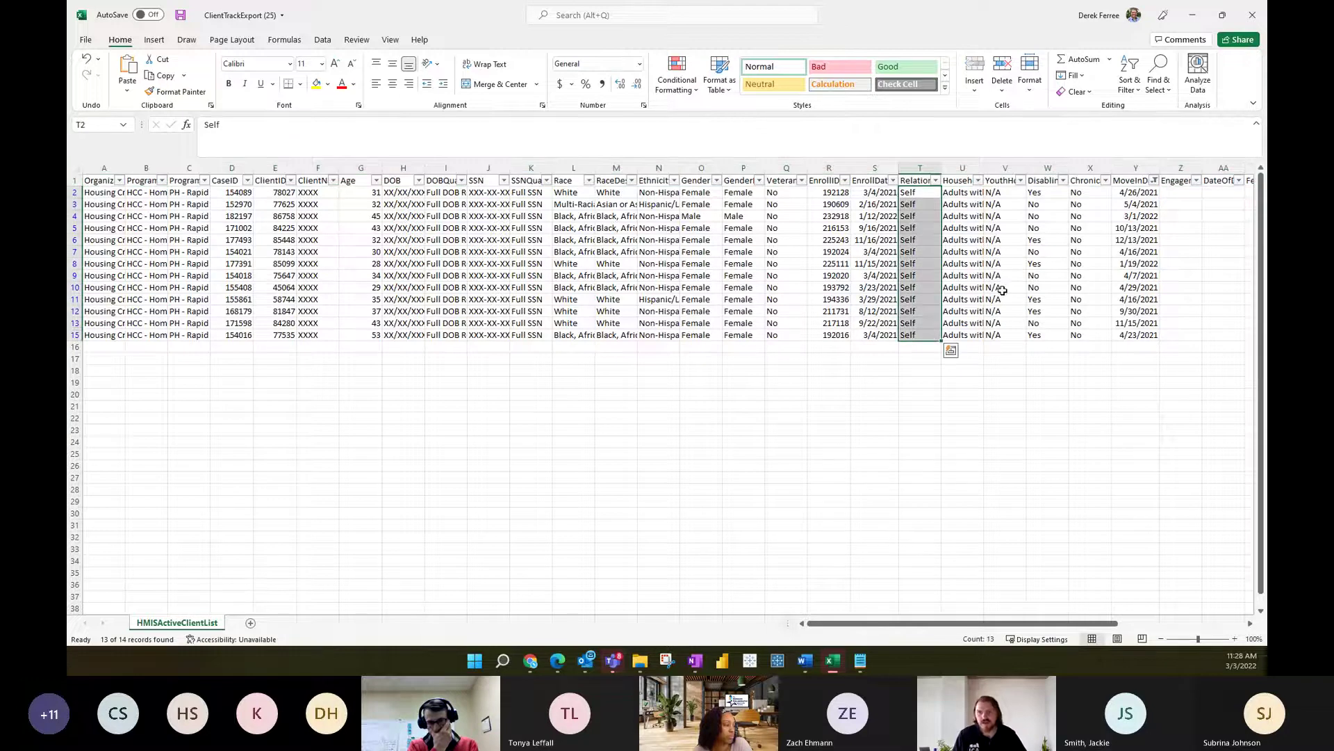
click(978, 203)
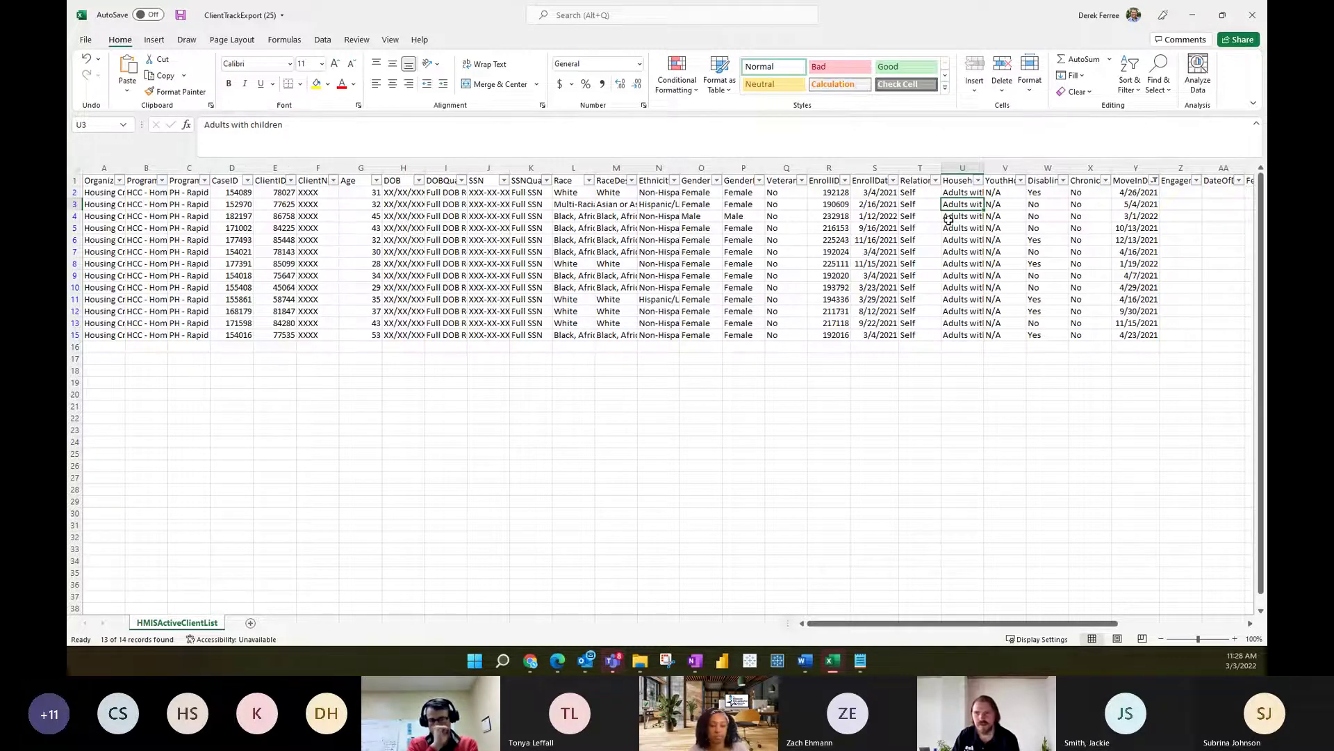
drag(915, 193, 919, 337)
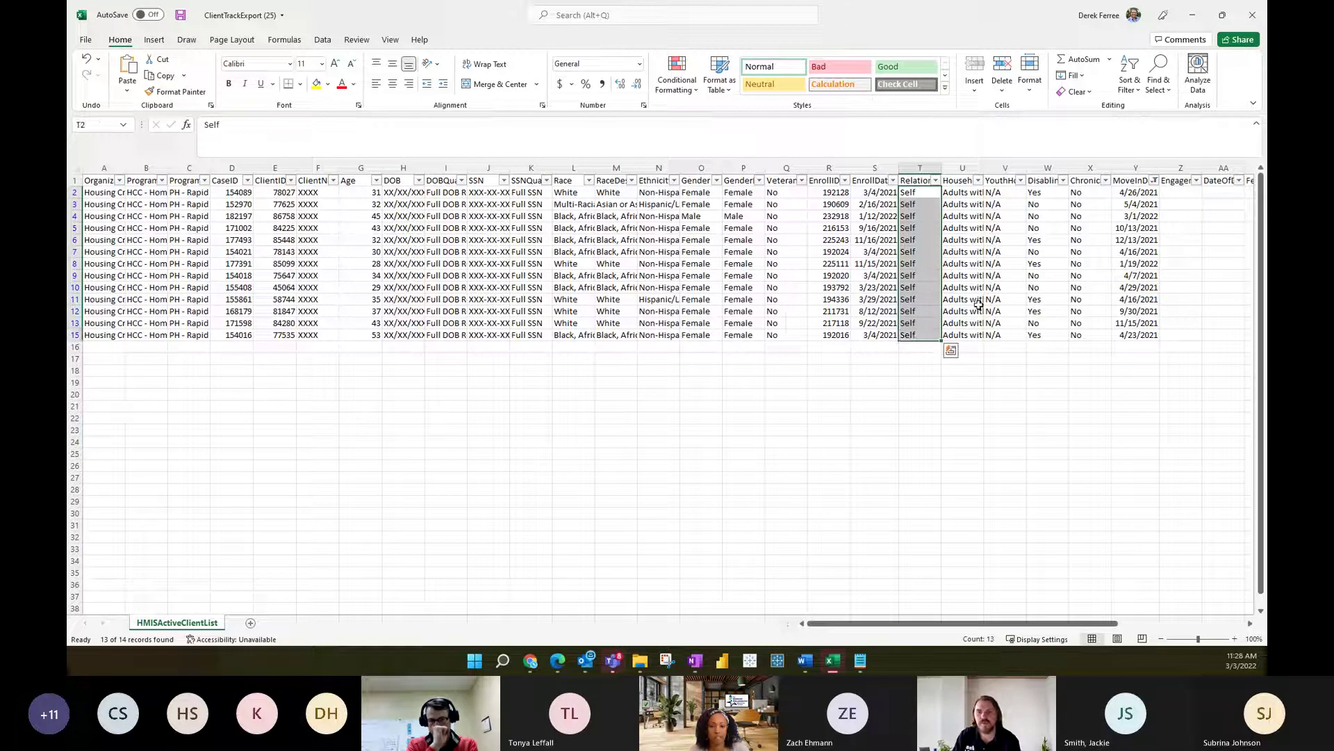
click(978, 303)
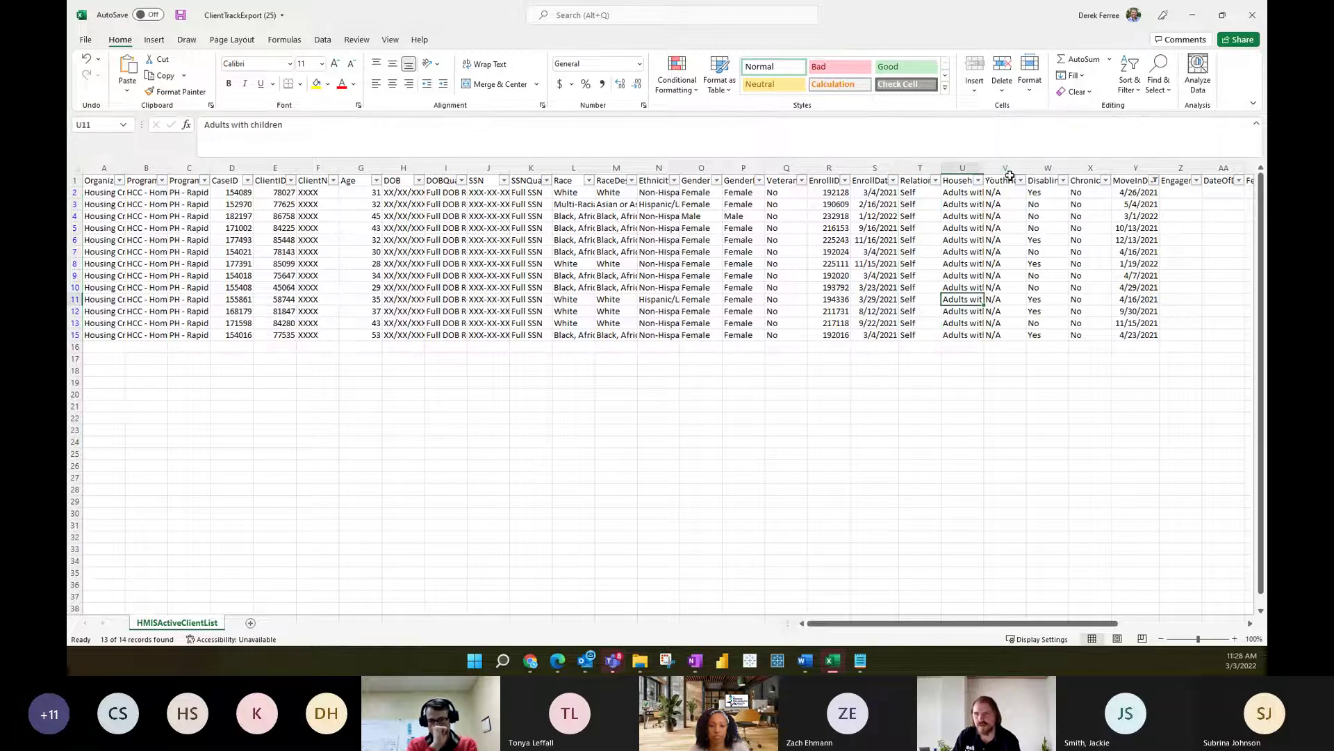
click(1193, 14)
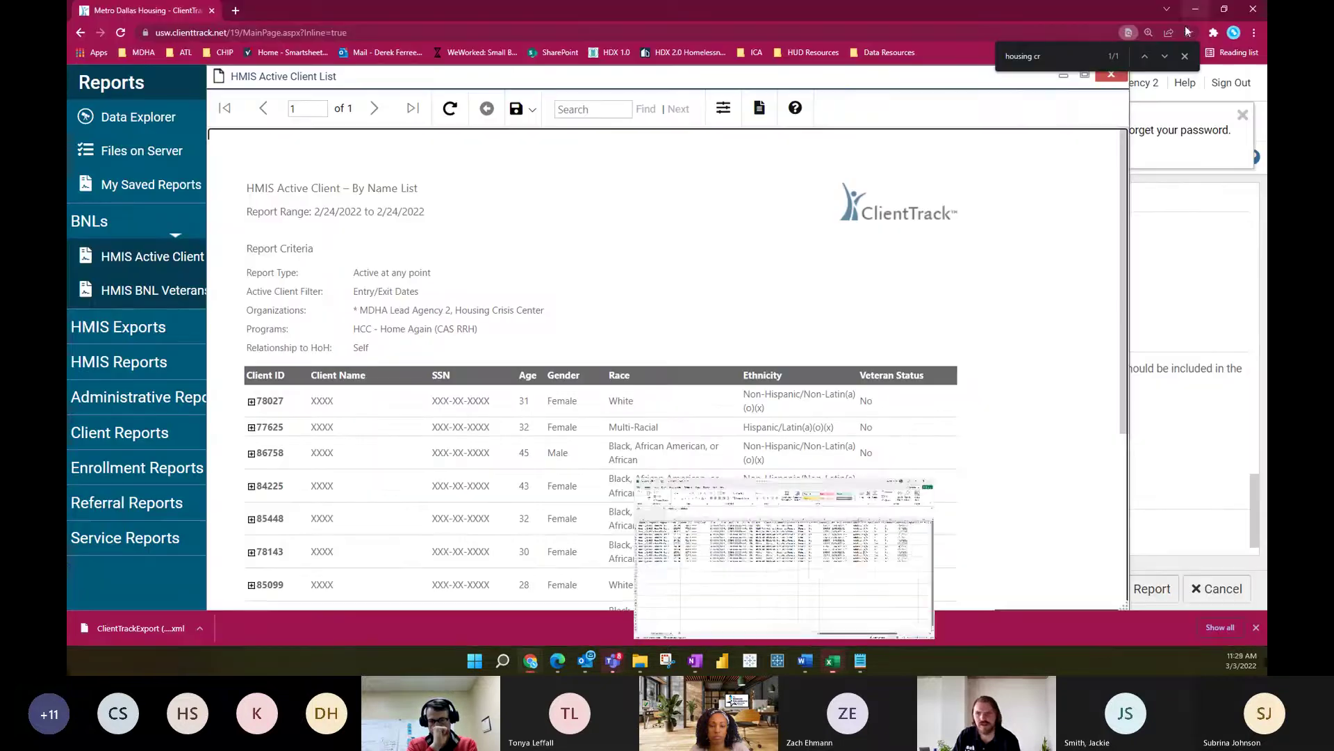
Step: Uncheck Include Heads of Households Only and rerun the report with all household members
scroll(638, 434, down, 1)
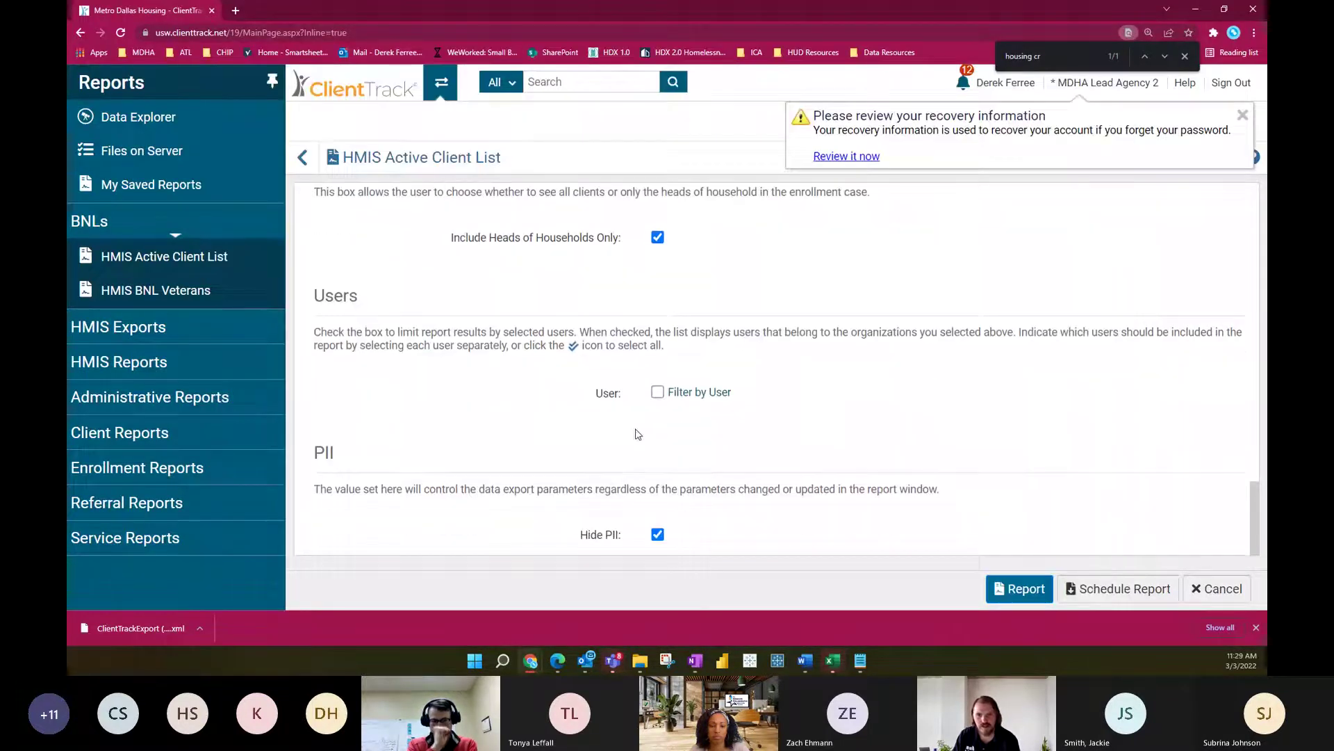
scroll(688, 375, up, 1)
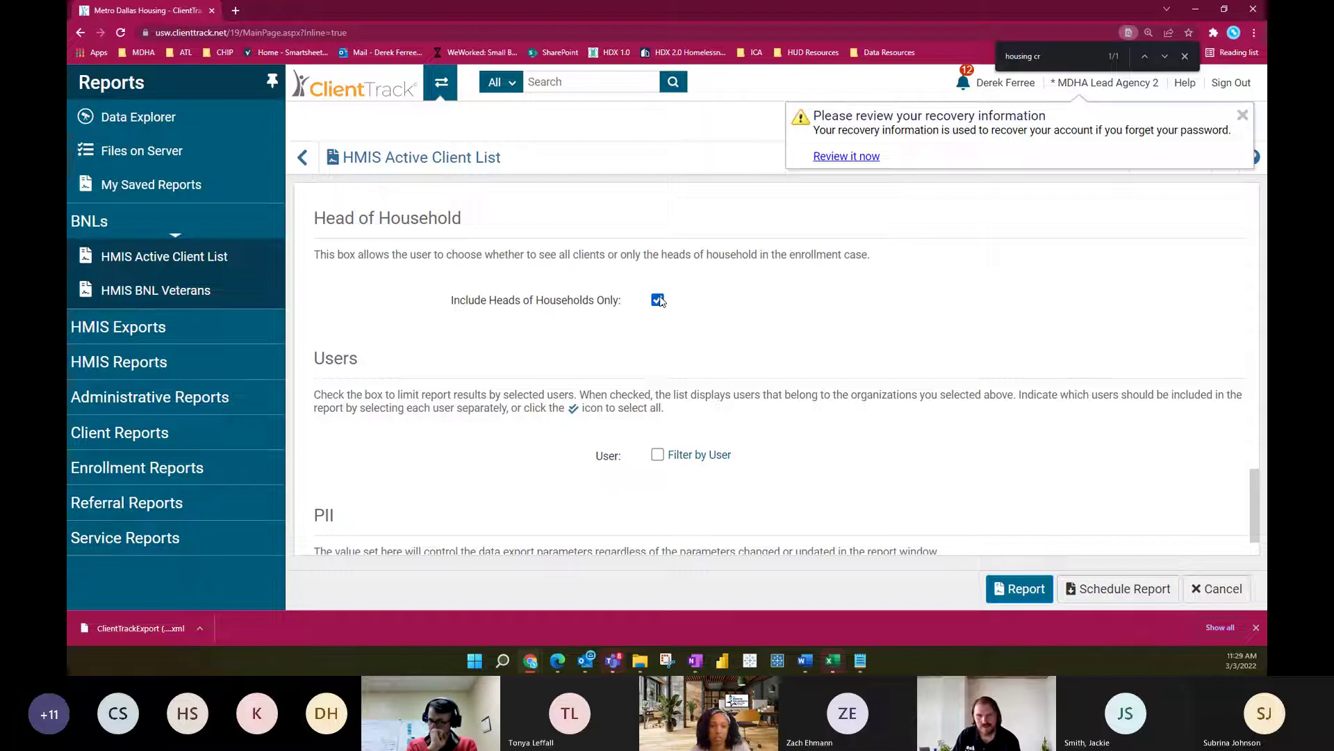
click(658, 300)
scroll(902, 414, down, 1)
scroll(798, 373, up, 4)
scroll(798, 373, down, 3)
click(1020, 589)
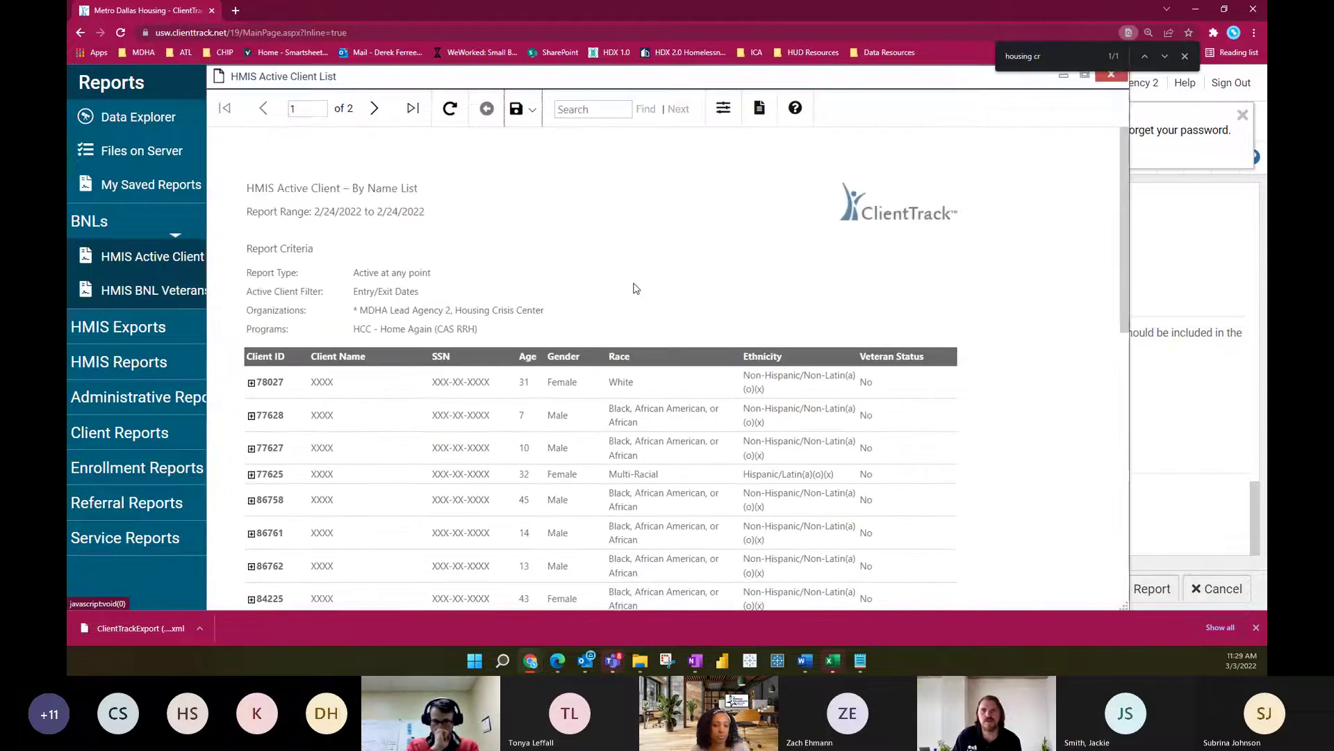
Step: Export the rerun report as Excel Data and return to the filtered (25) workbook
click(532, 117)
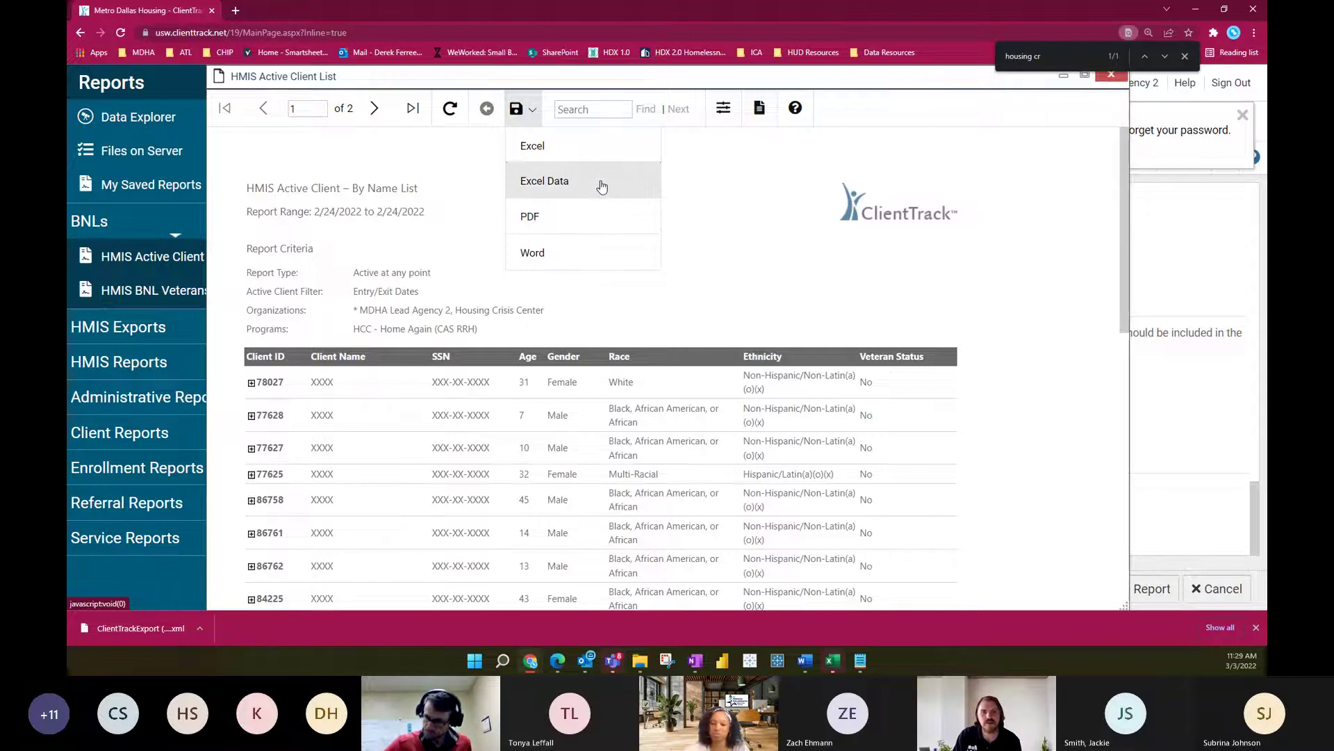
click(558, 182)
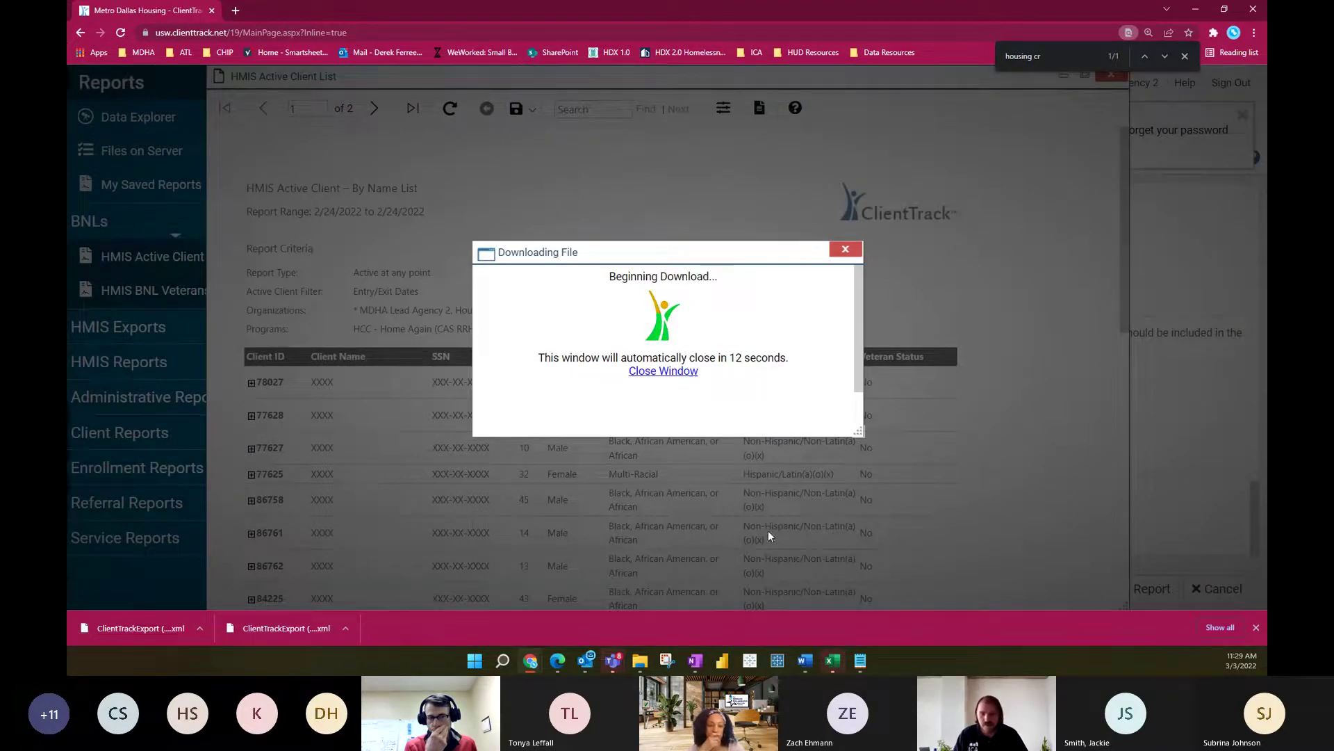
mouse_move(832, 665)
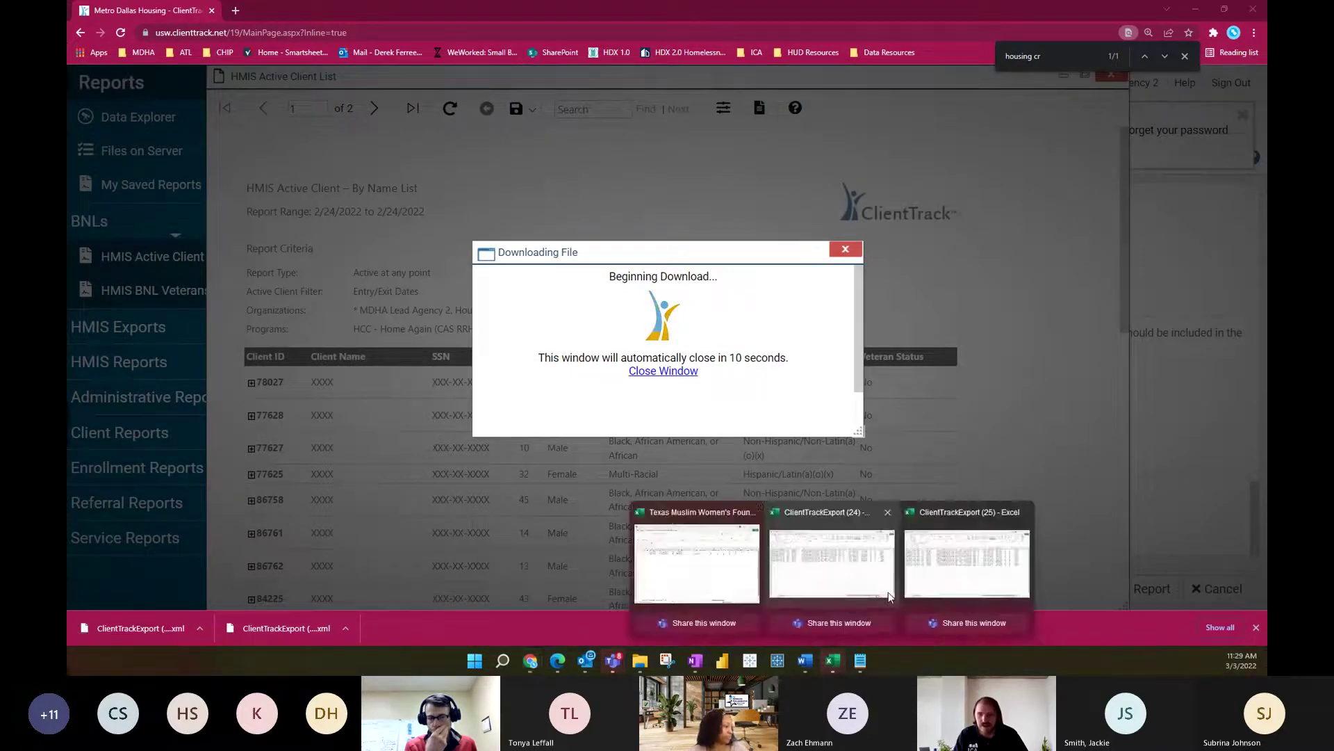
click(971, 553)
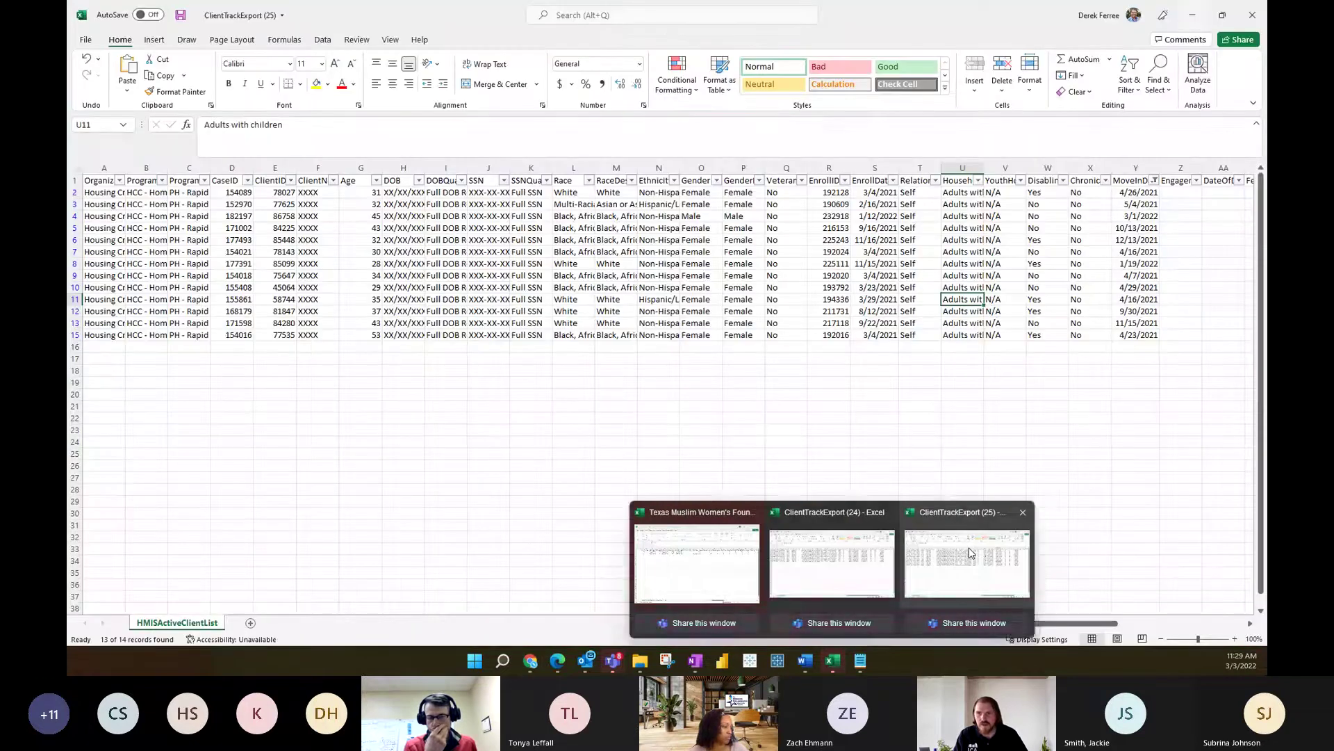
Step: Review the Household and MoveInDate values of the 13 filtered clients, then open Downloads
drag(966, 193, 967, 335)
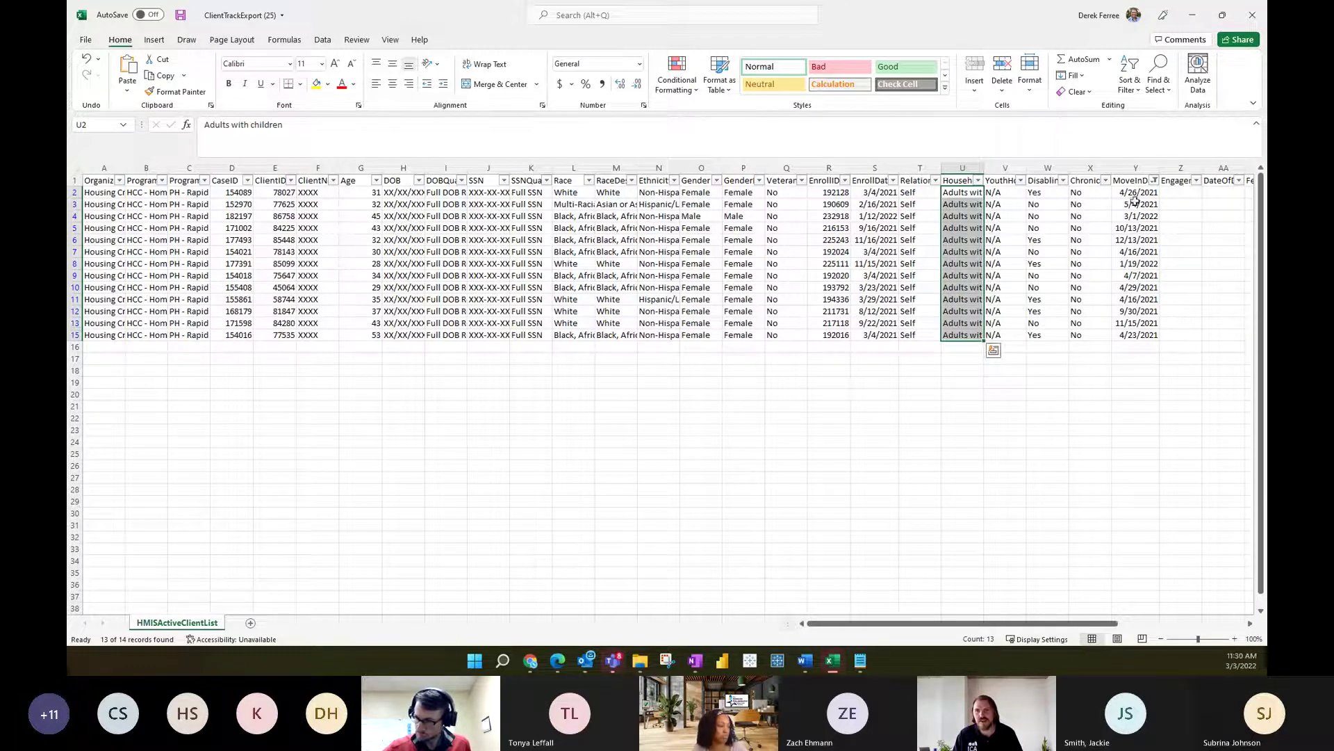
drag(1134, 191, 1148, 335)
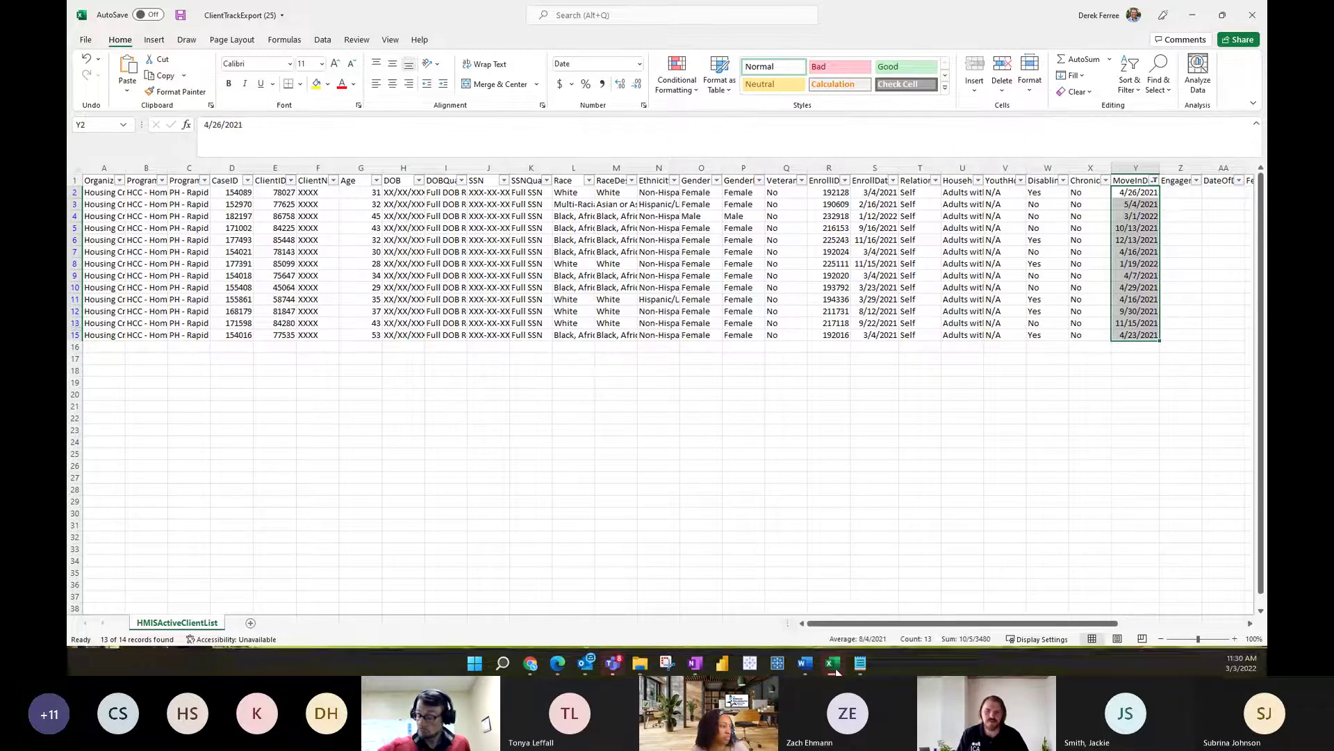
click(638, 661)
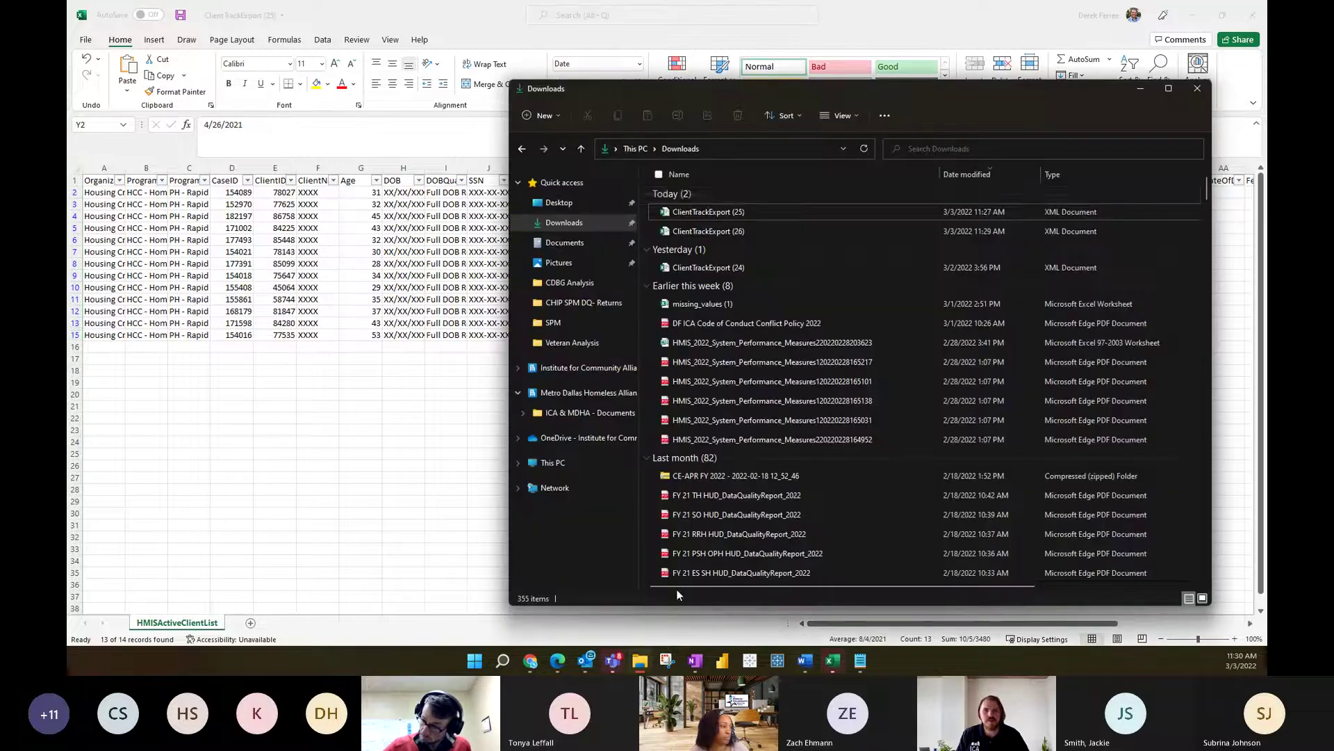
Step: Open the ClientTrackExport (26) download in Excel from the Downloads folder
click(734, 232)
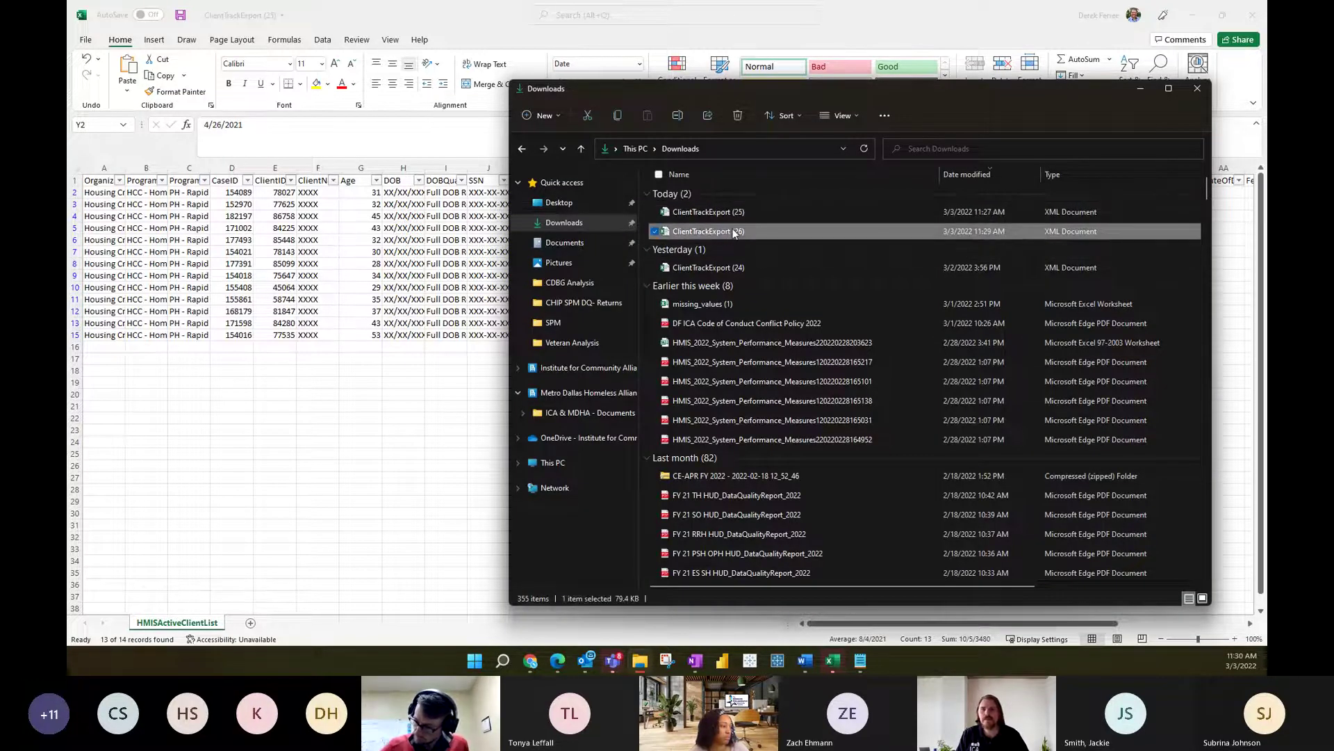
right_click(734, 232)
mouse_move(816, 290)
click(945, 294)
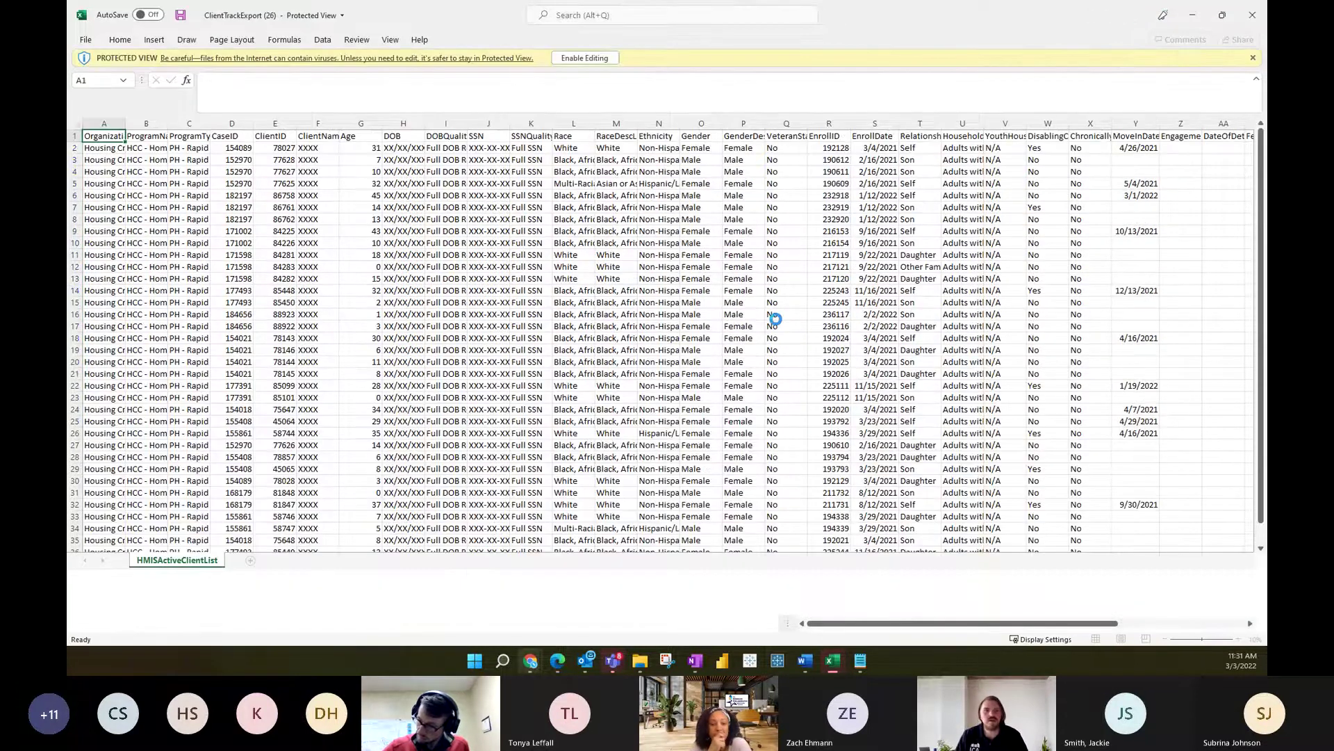
Step: Enable editing in ClientTrackExport (26), resize its window, and select one household's three CaseIDs
click(596, 58)
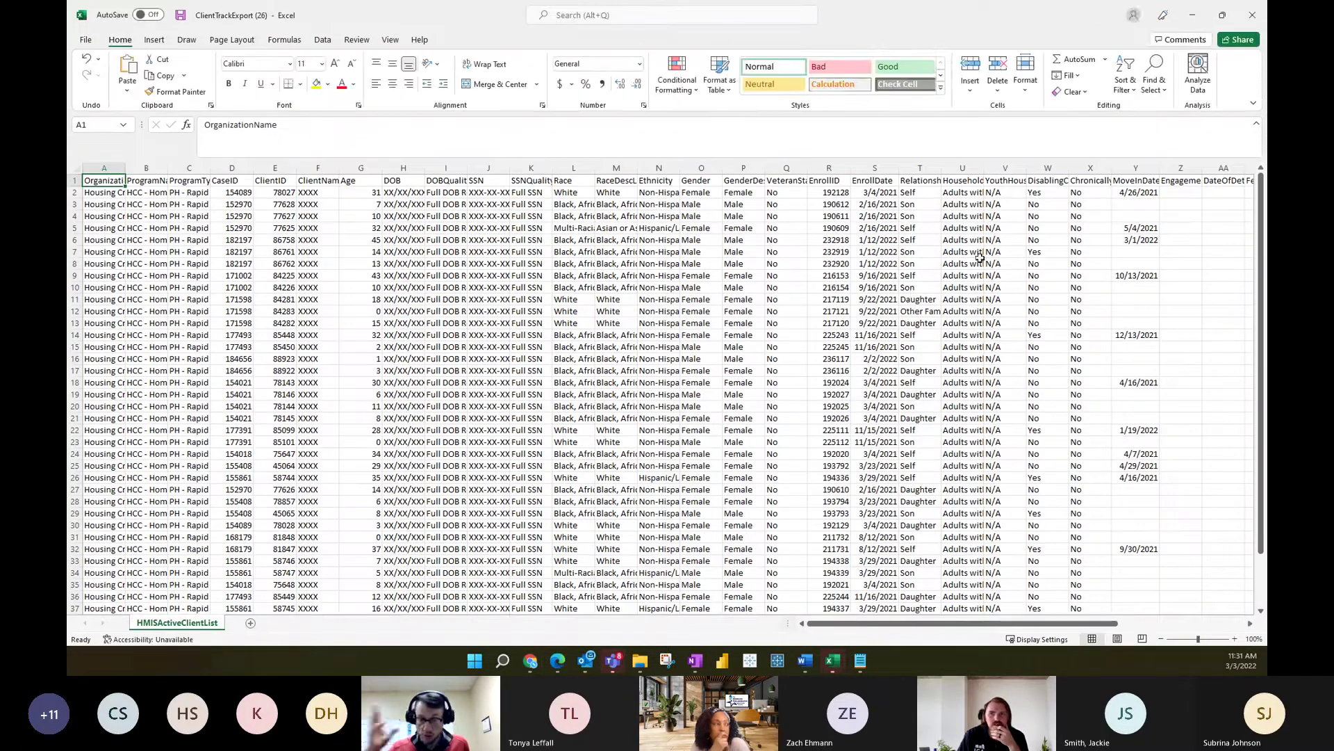
drag(881, 18, 378, 239)
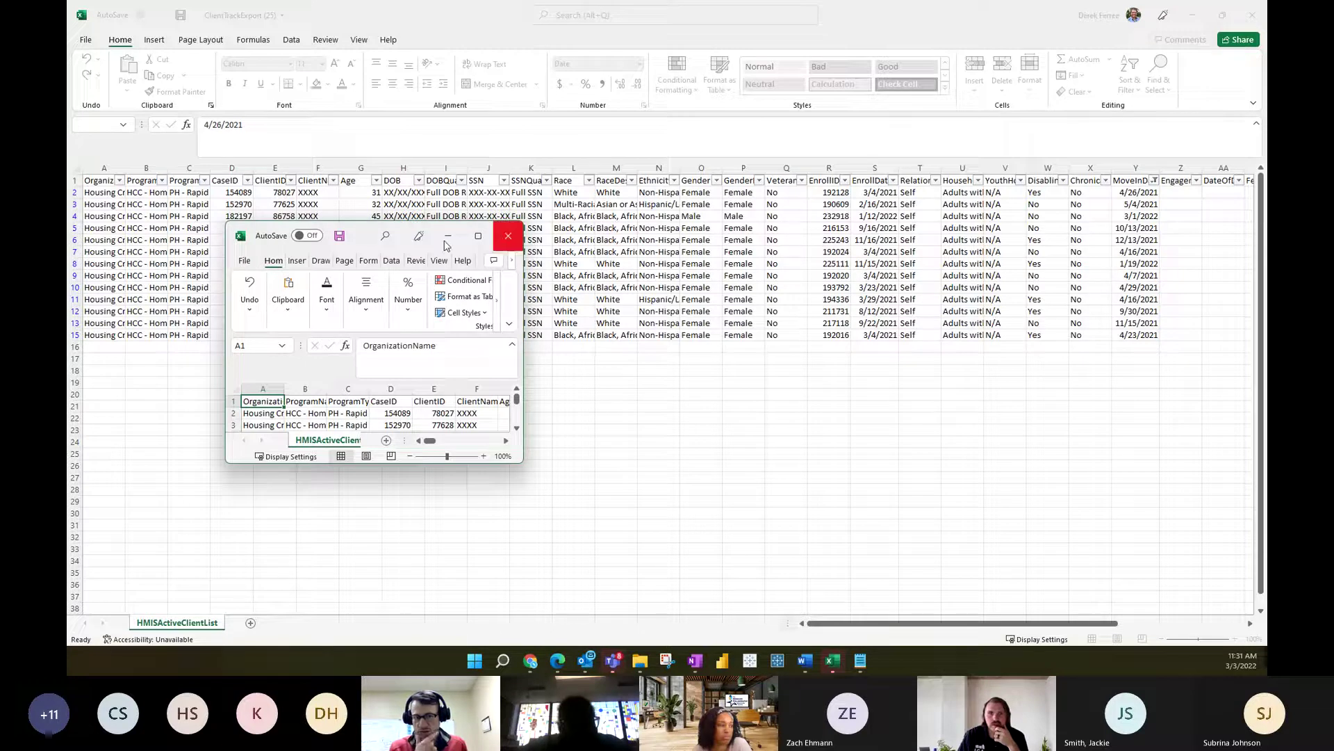
drag(369, 225, 363, 2)
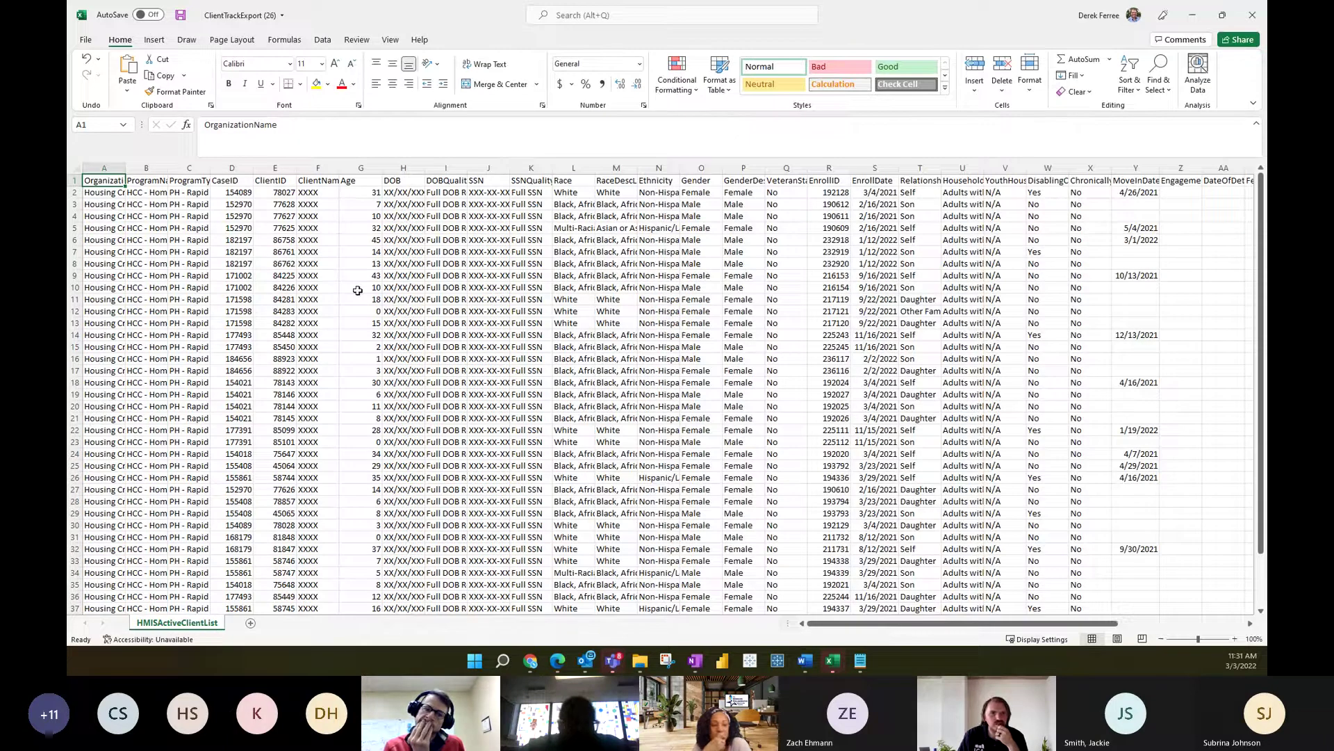
drag(239, 204, 233, 229)
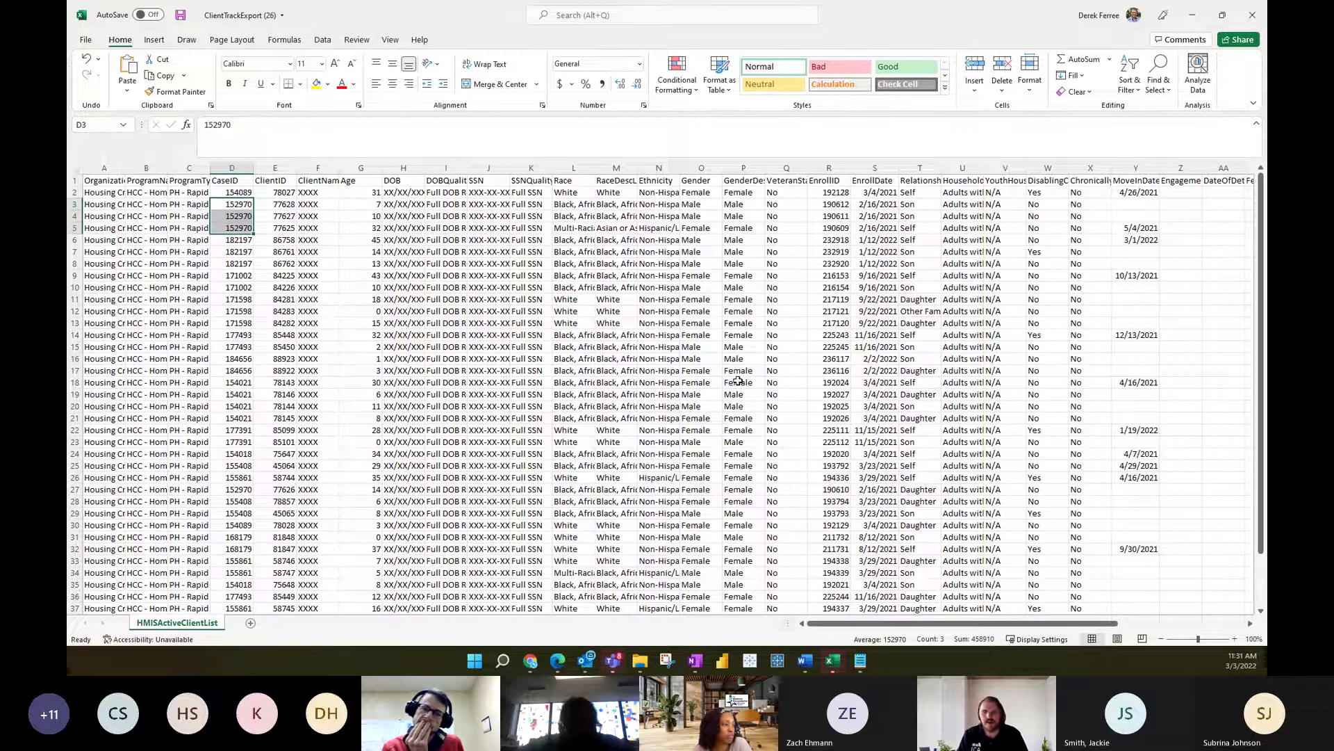
Step: In the (25) workbook, include (Blanks) in the MoveInDate filter to show all 14 clients
click(832, 660)
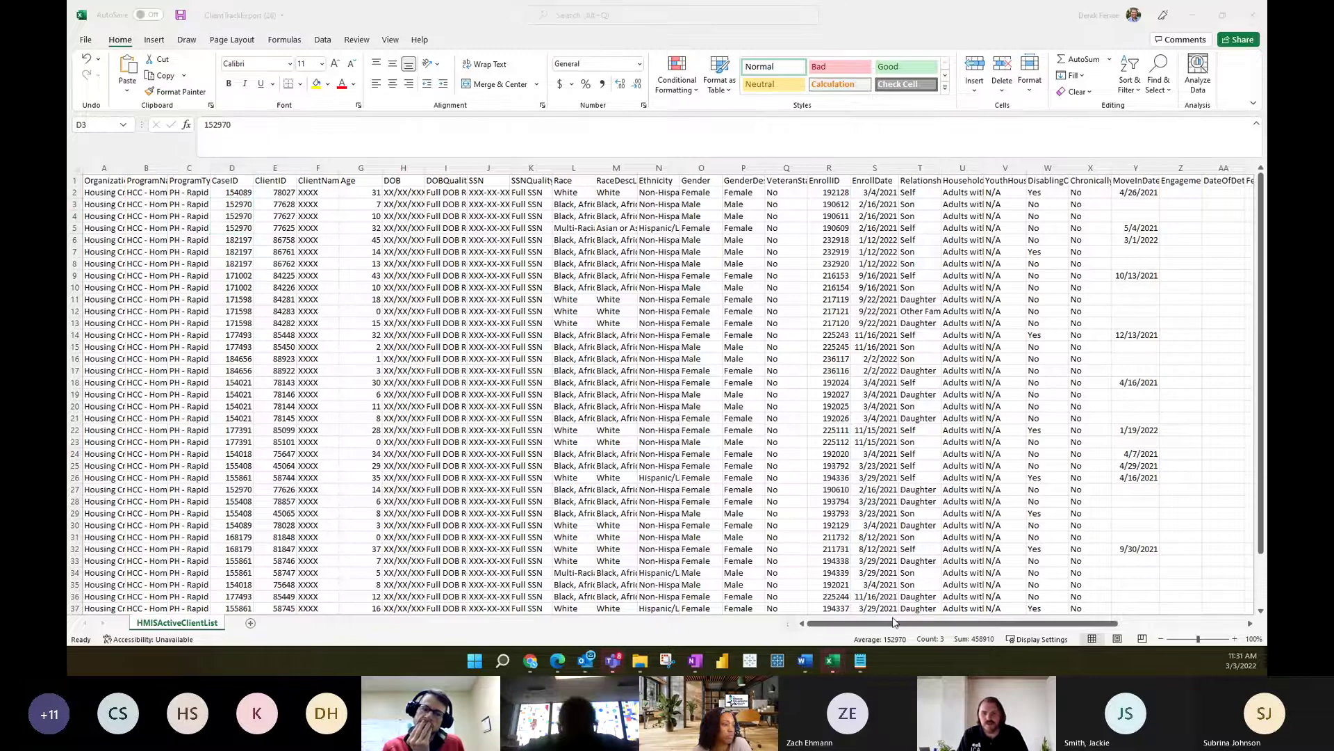
click(916, 592)
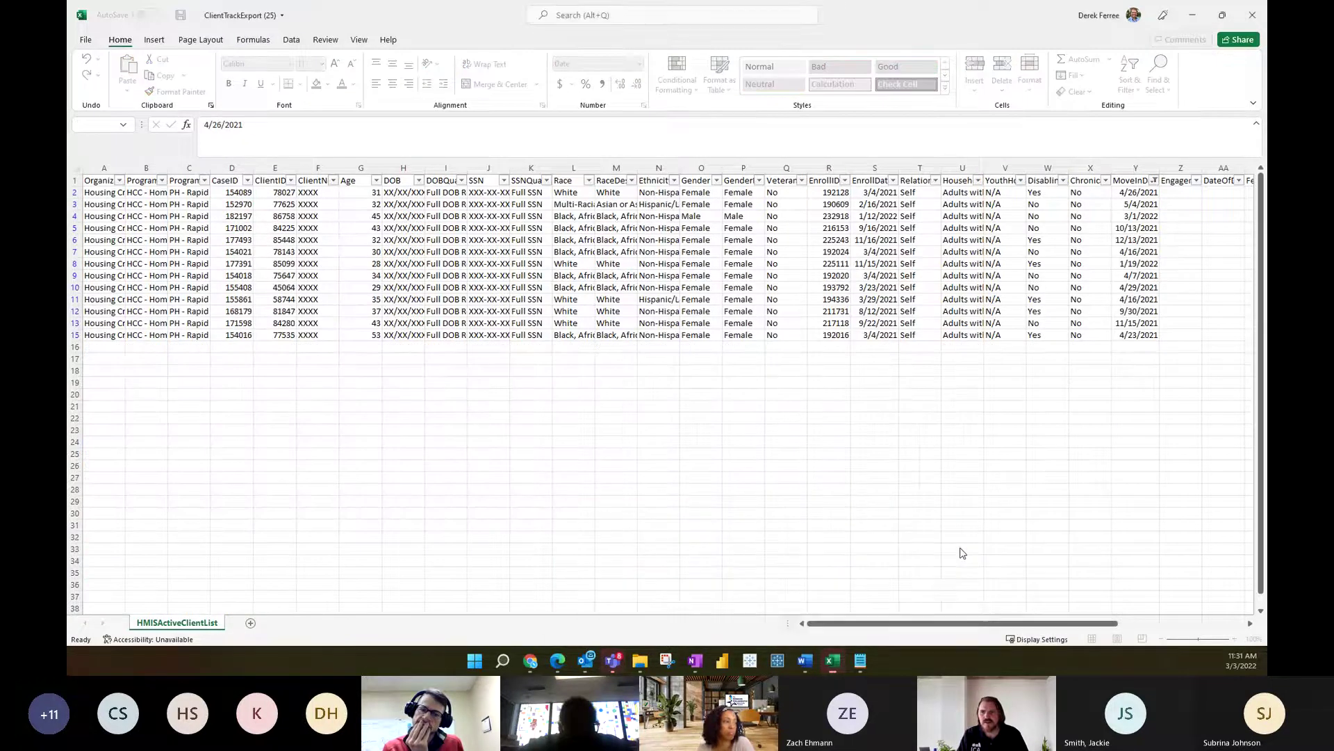
click(1153, 182)
click(1045, 362)
click(1078, 453)
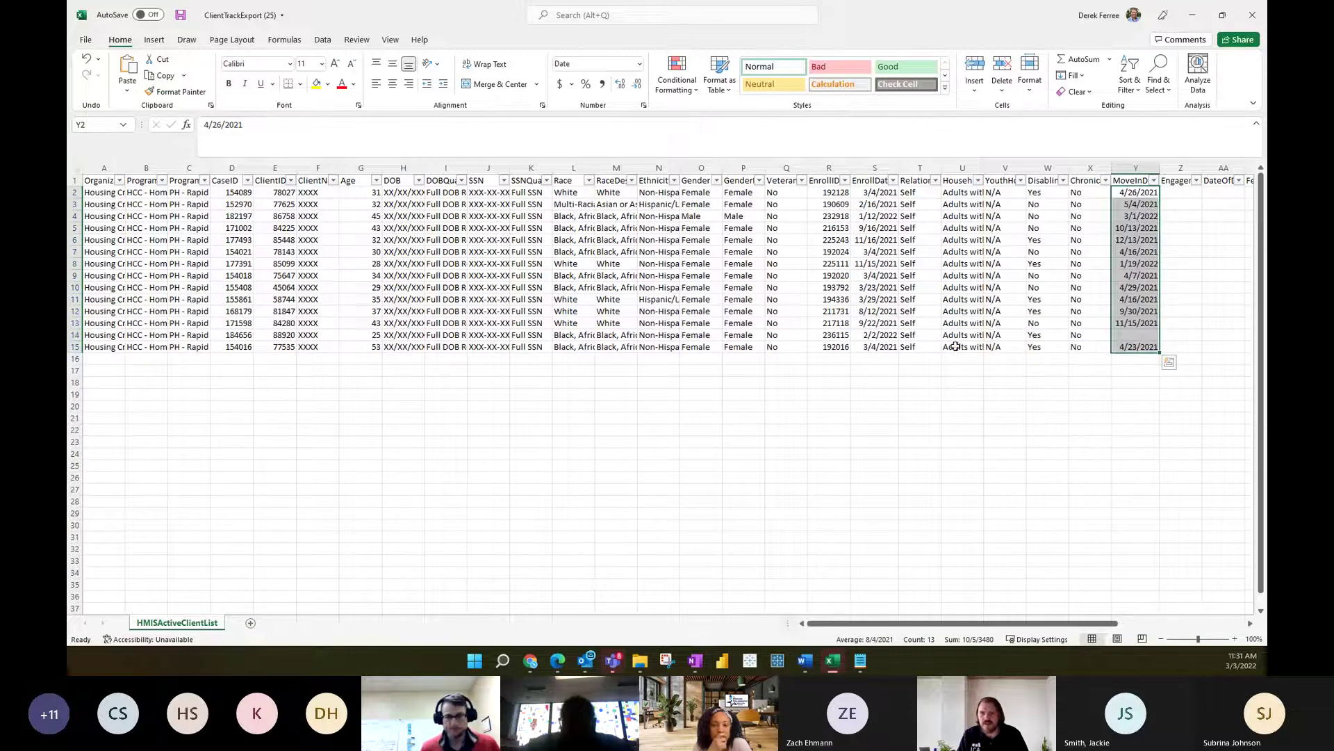
Step: Copy the blank move-in row's CaseID and switch back to ClientTrackExport (26)
click(246, 336)
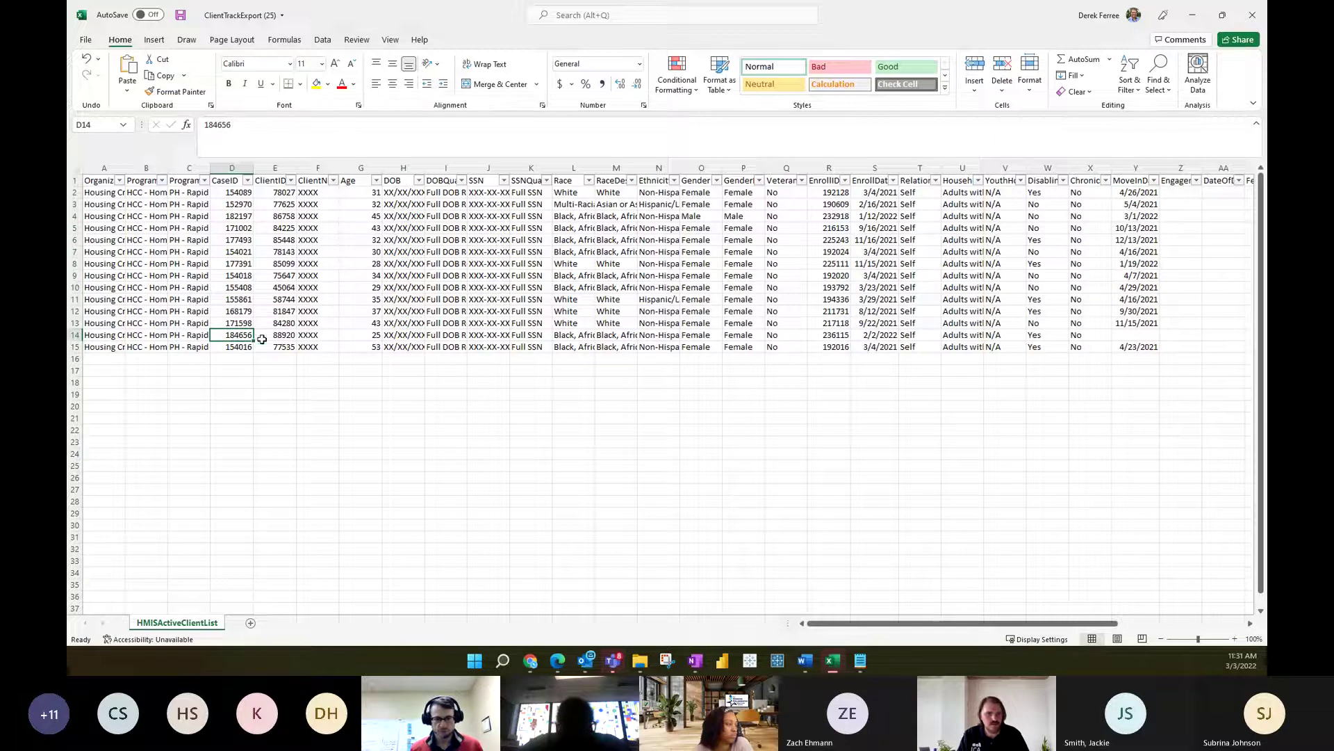
key(ctrl+c)
click(834, 662)
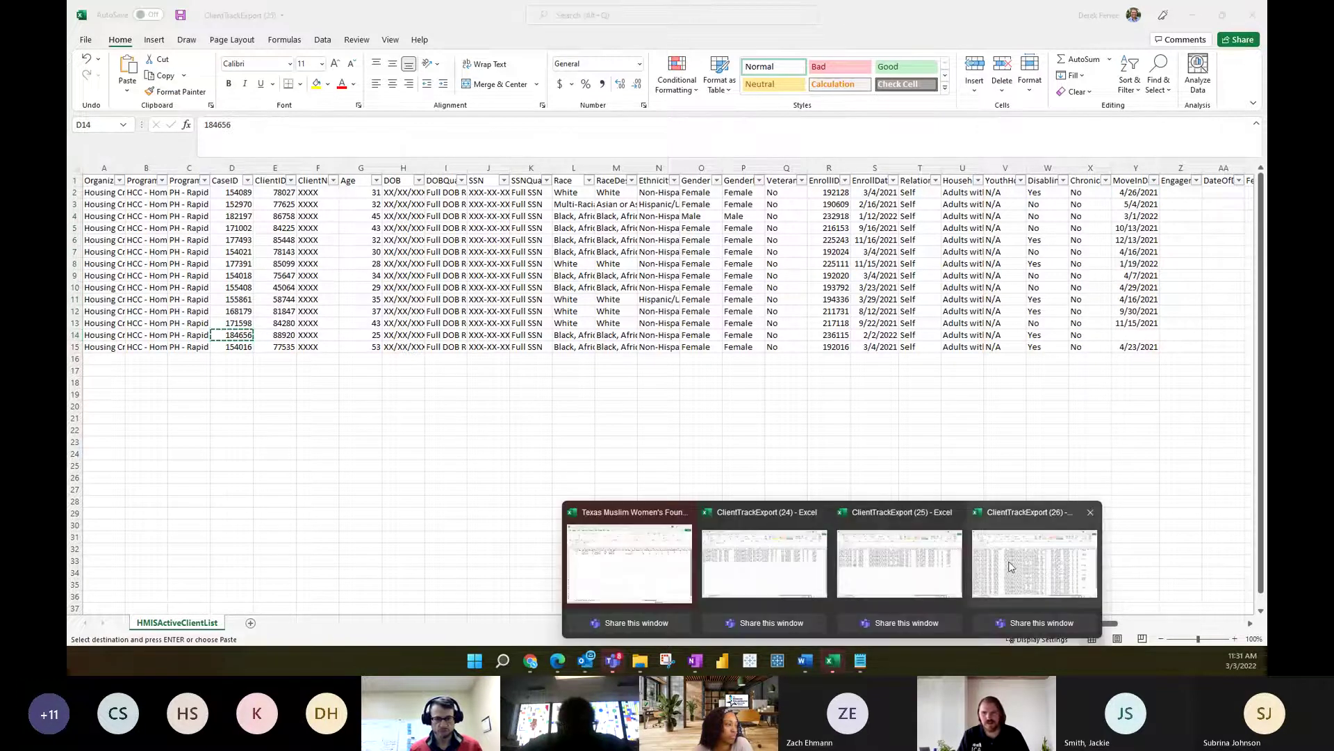
click(1010, 566)
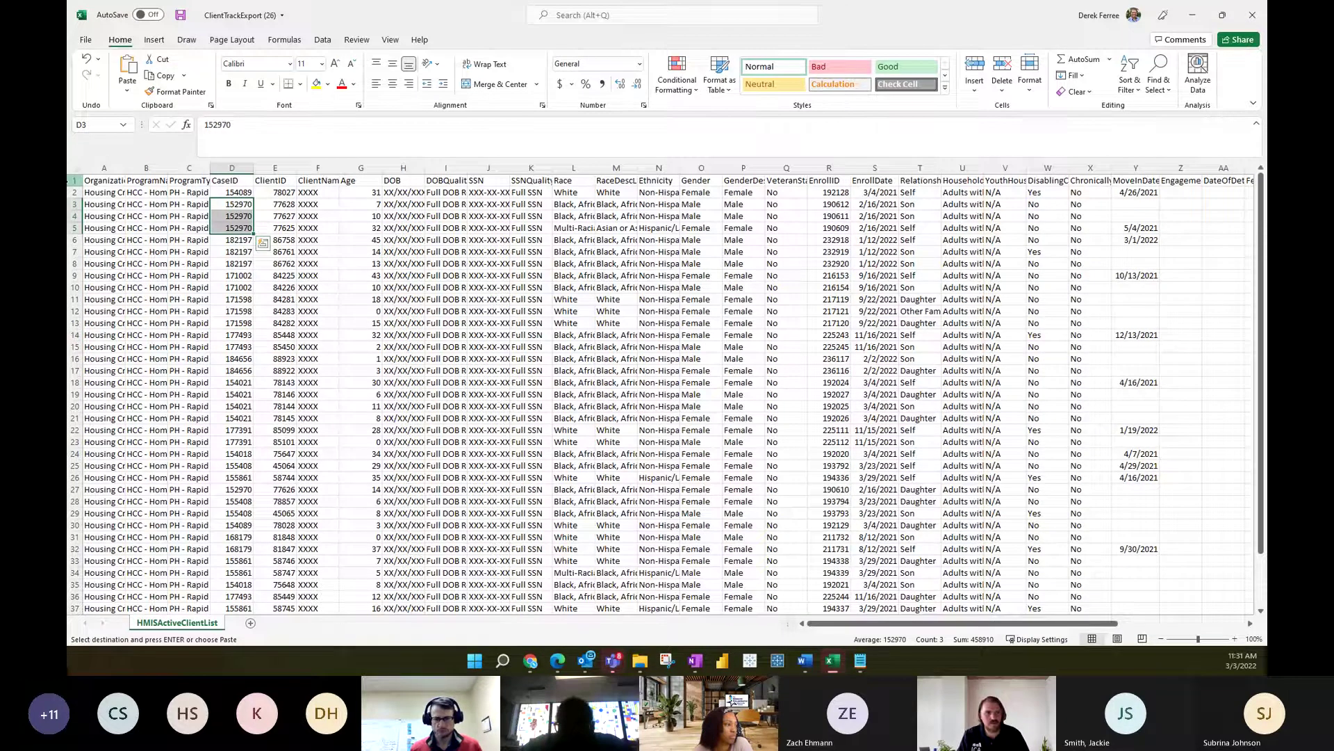
click(73, 180)
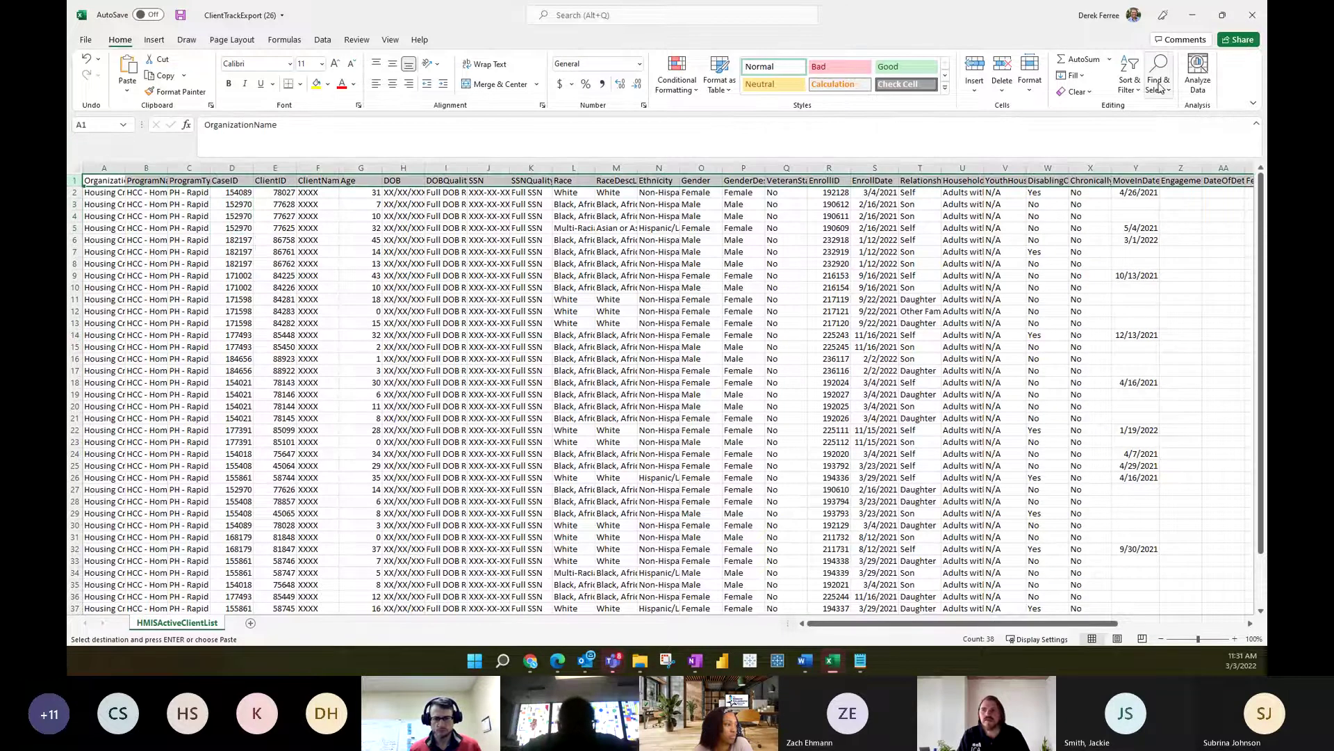
click(1129, 78)
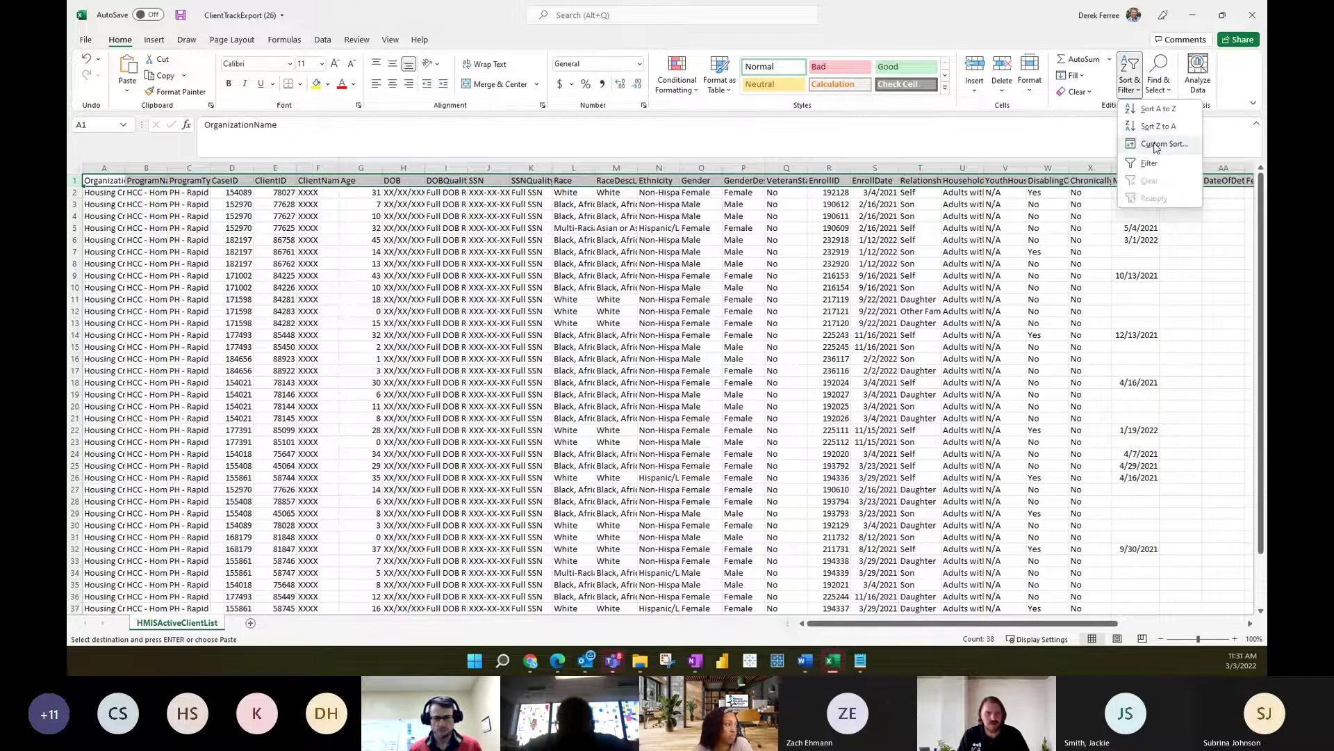
click(1149, 163)
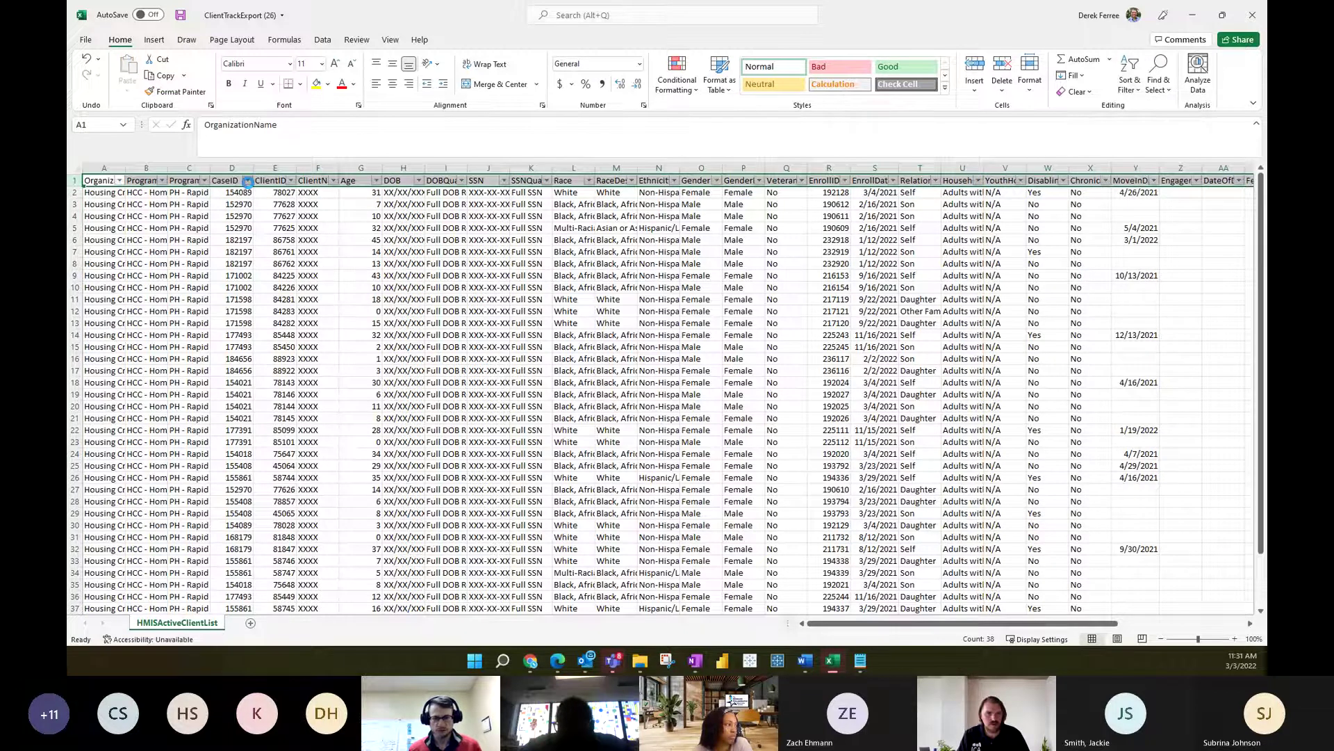
click(247, 180)
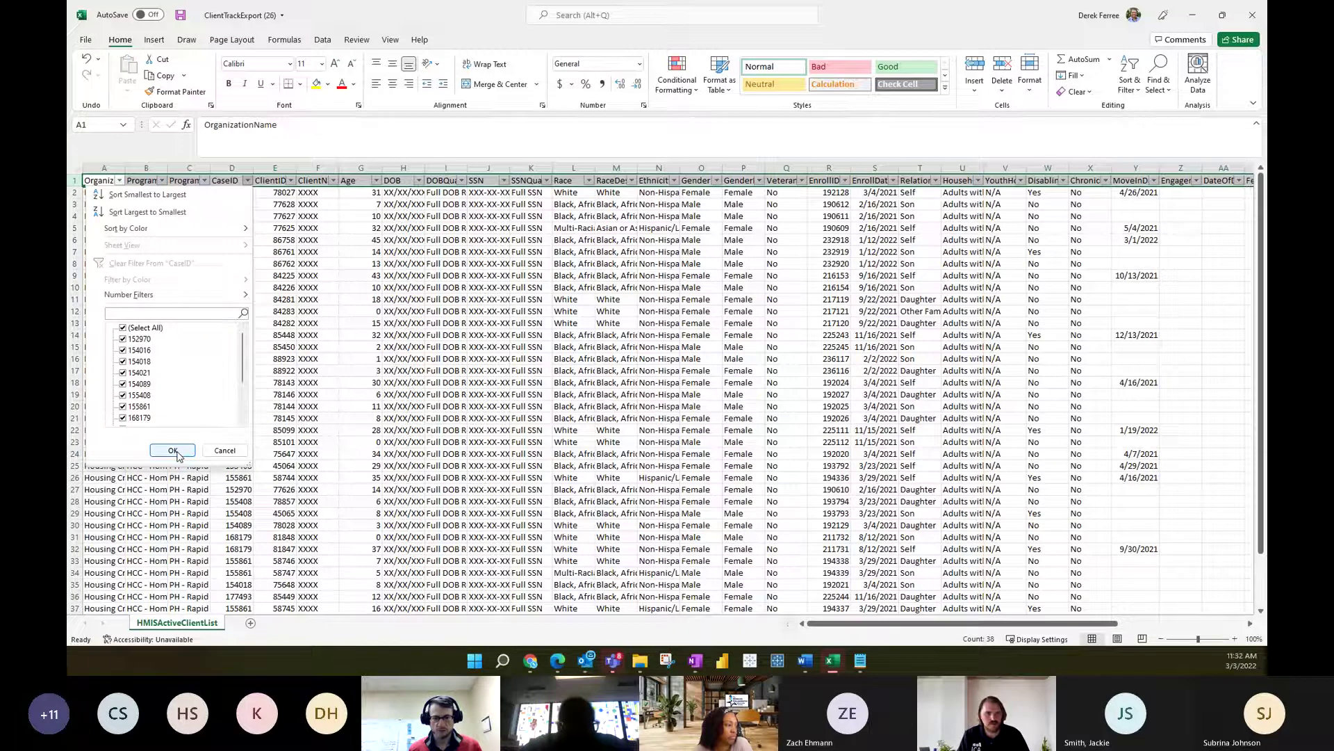
text(1846)
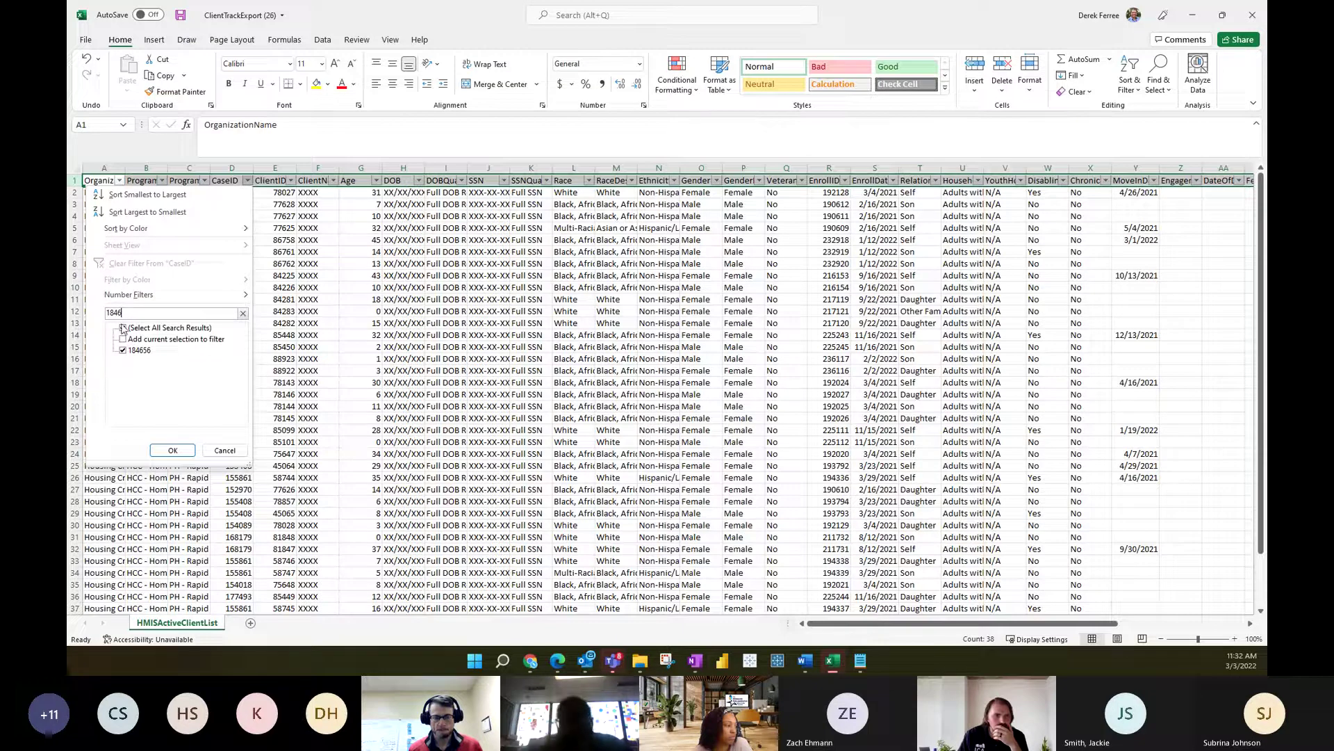
click(123, 328)
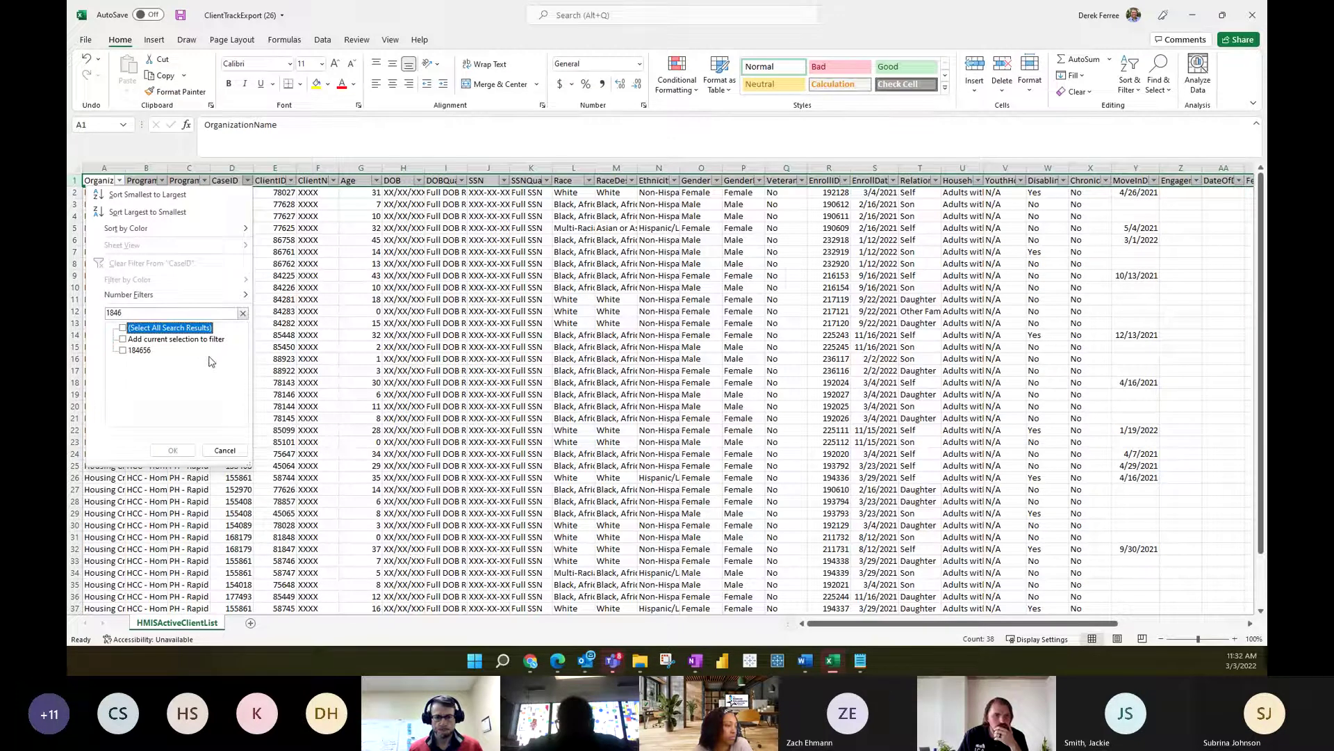
click(242, 315)
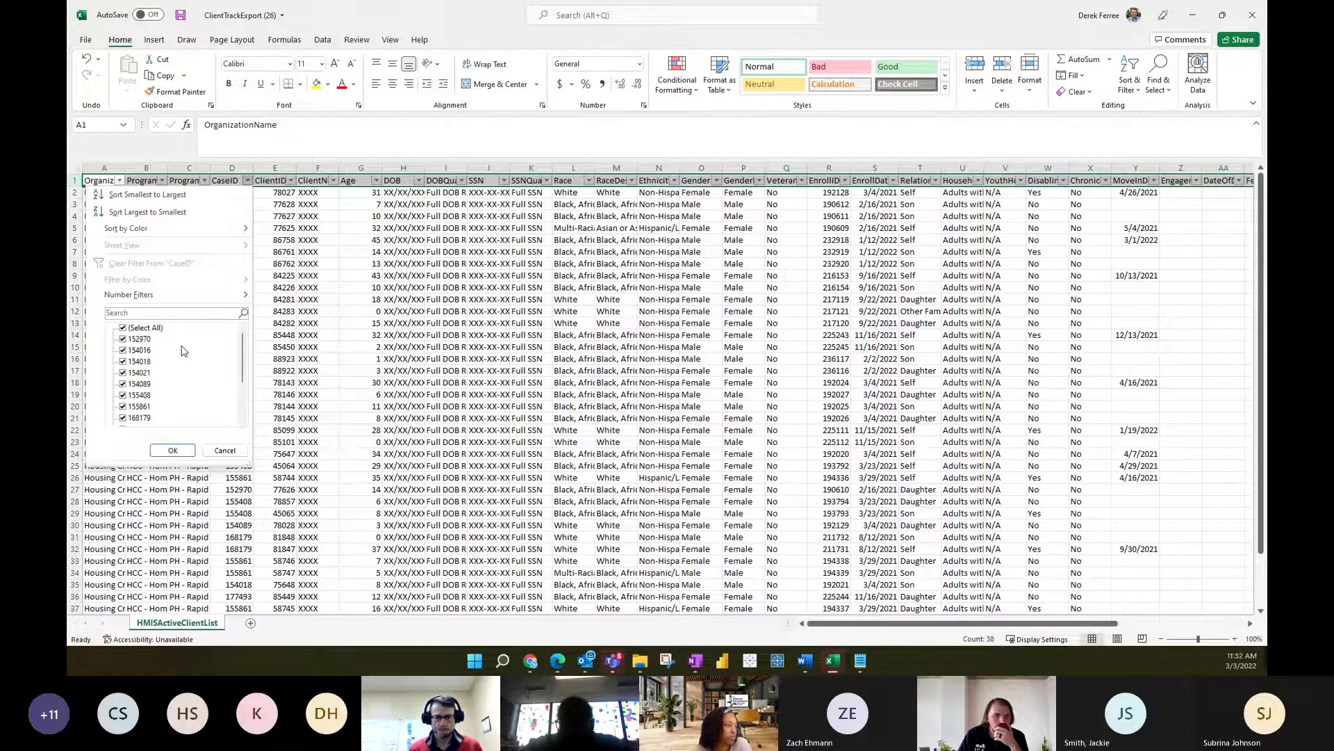
click(170, 450)
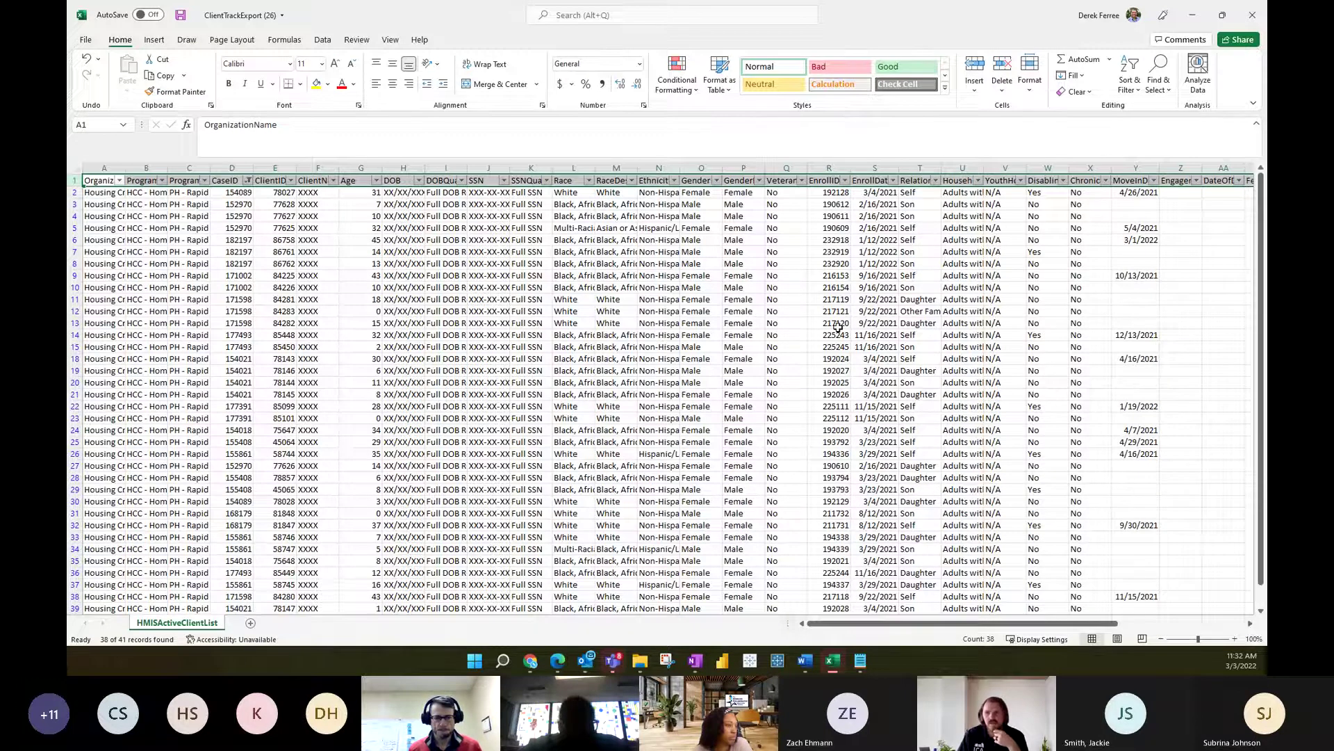
scroll(903, 389, down, 3)
scroll(973, 278, up, 3)
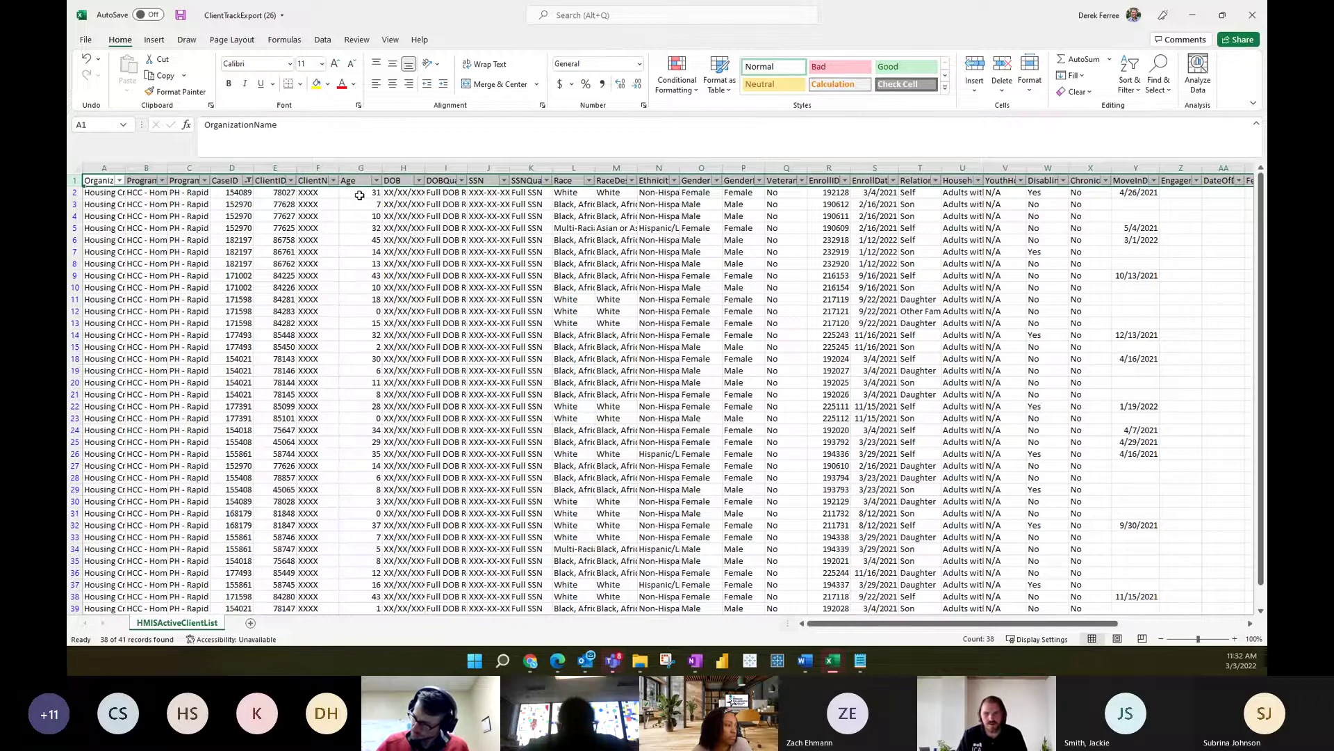
click(359, 196)
key(ctrl+shift+Down)
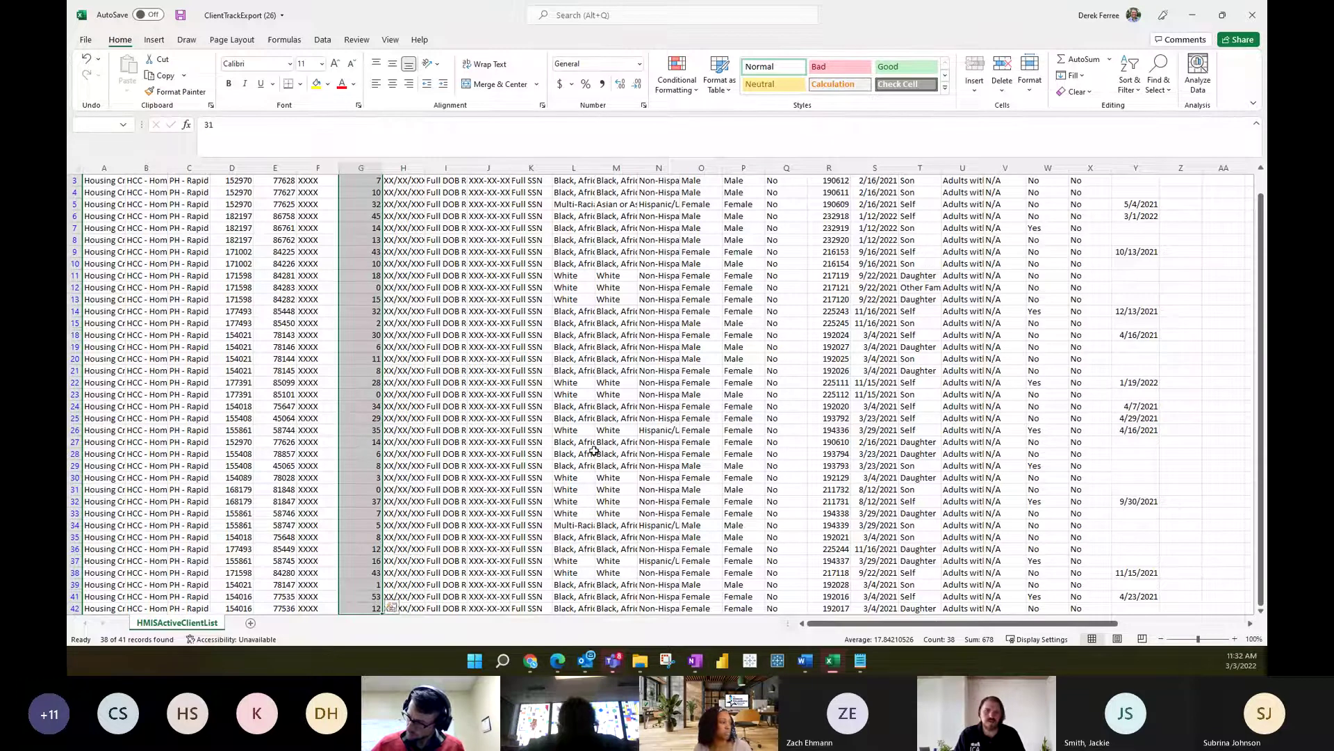
scroll(500, 375, up, 1)
click(409, 295)
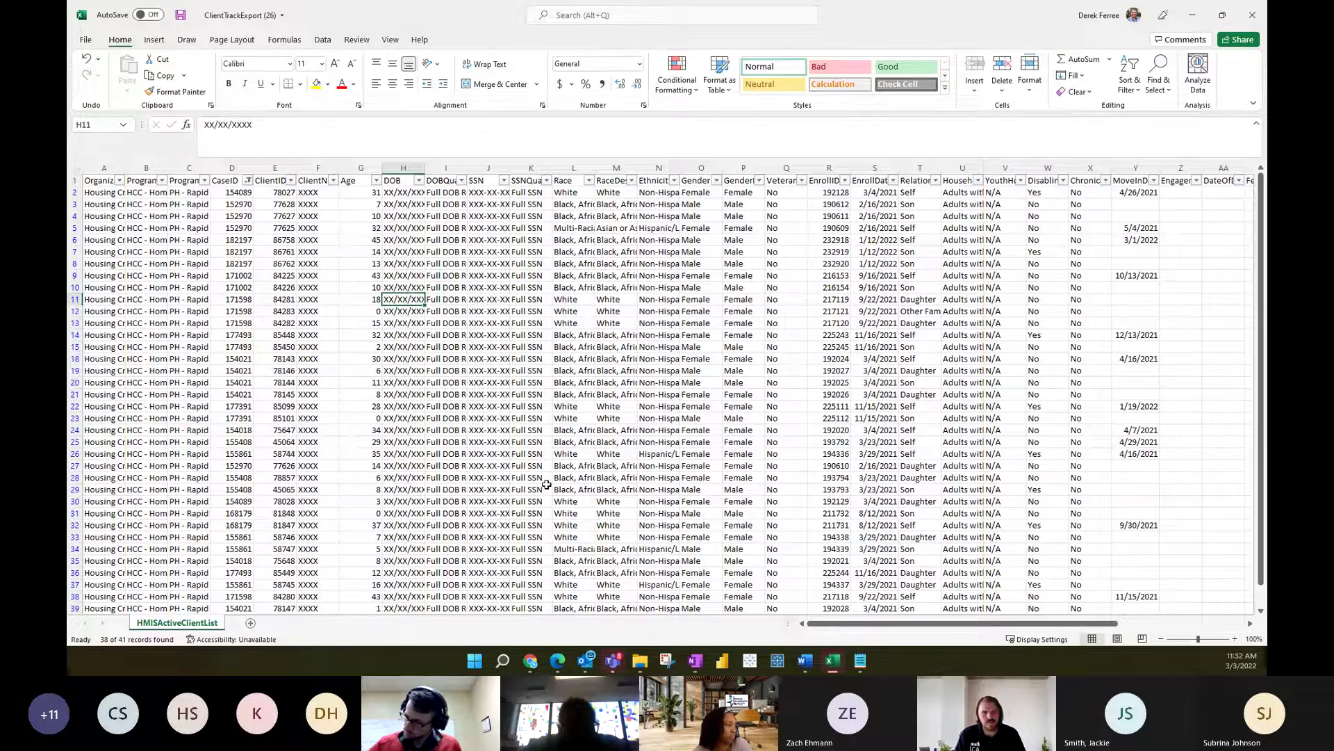
click(567, 430)
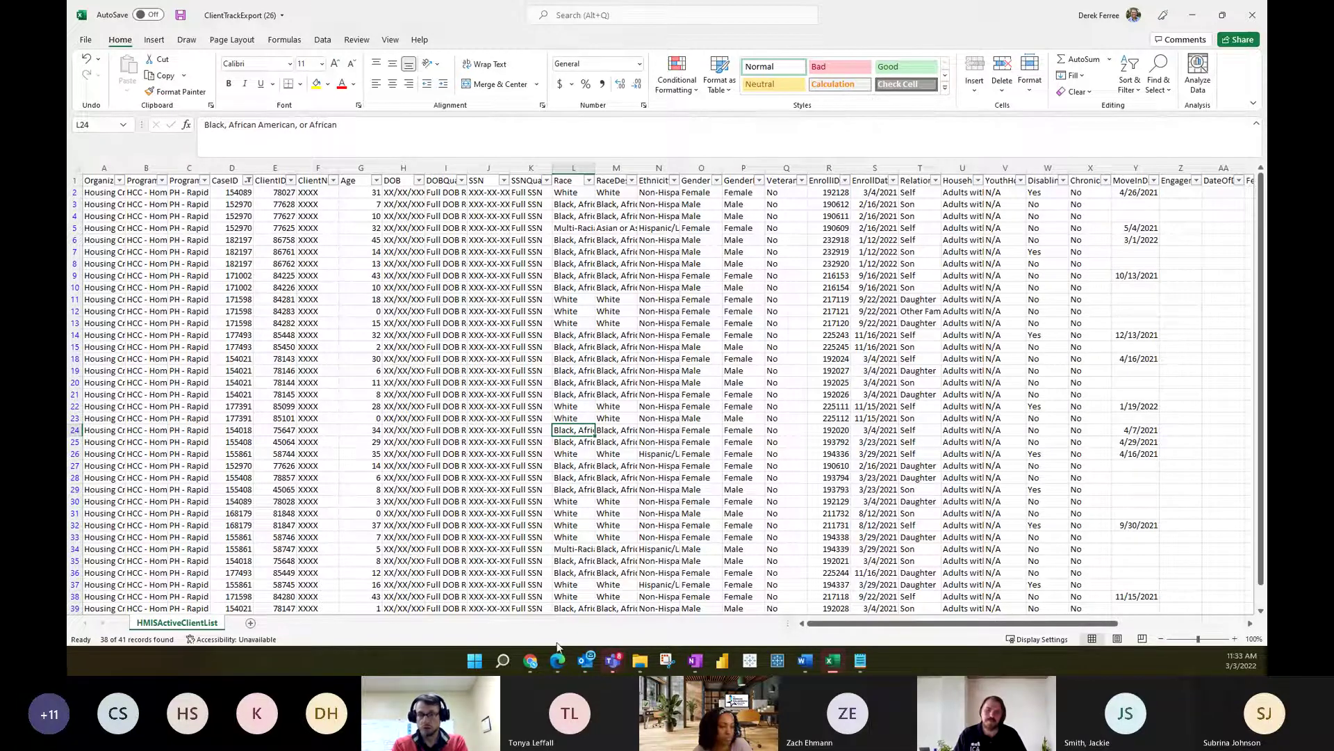
mouse_move(530, 660)
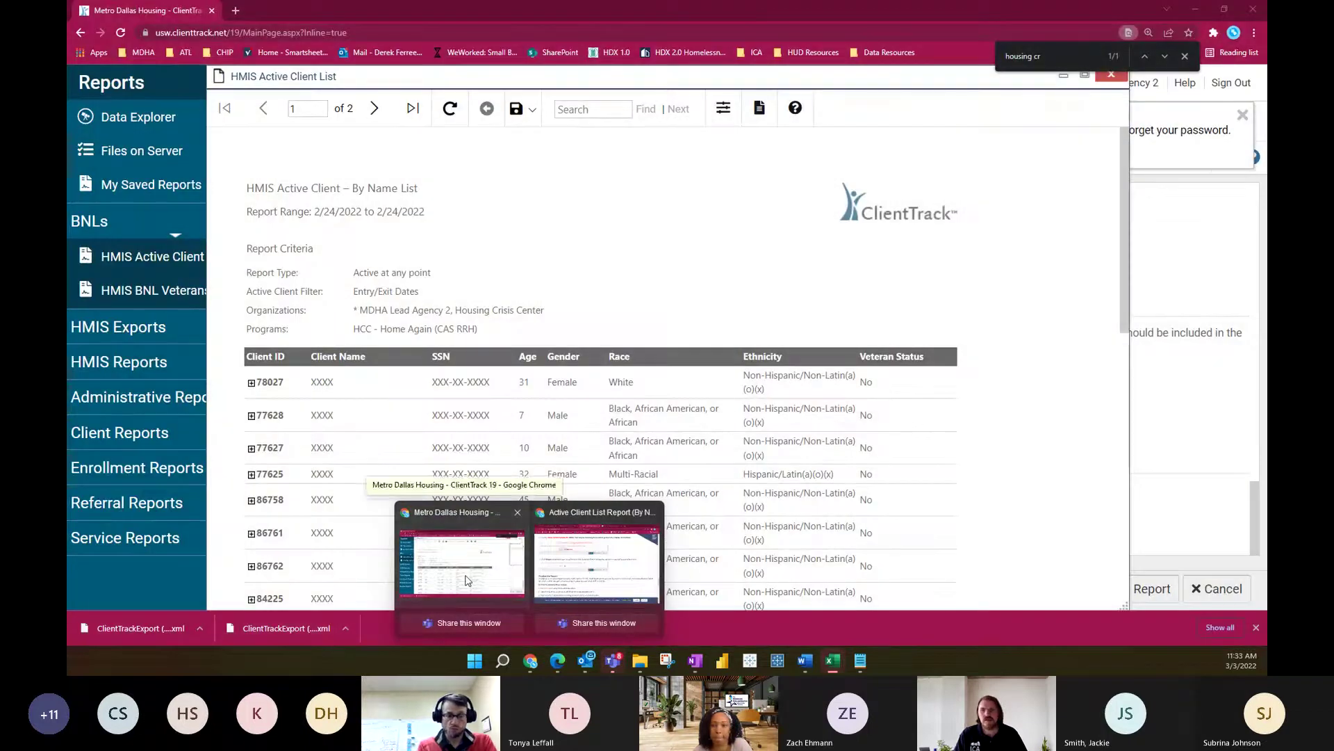
Step: Close the ClientTrack report viewer and scroll the HMIS Active Client List settings to the top
click(462, 563)
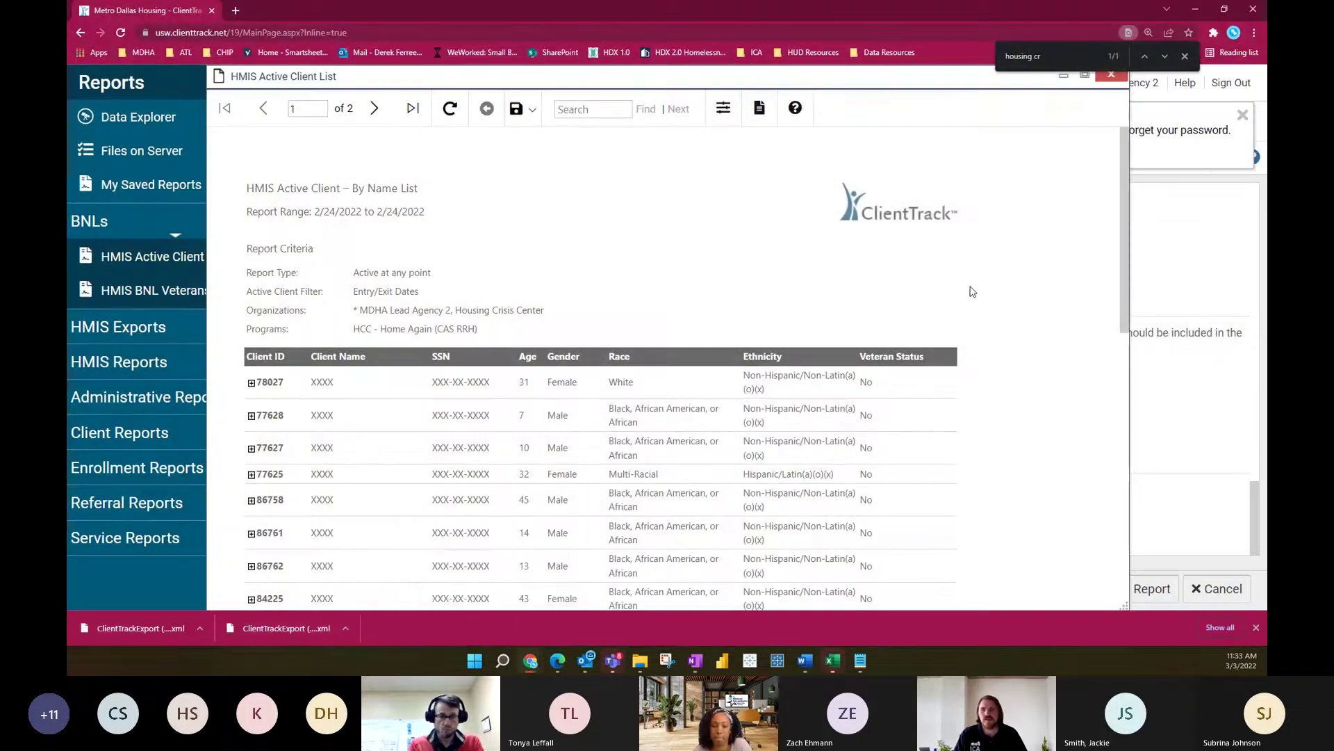
click(1112, 75)
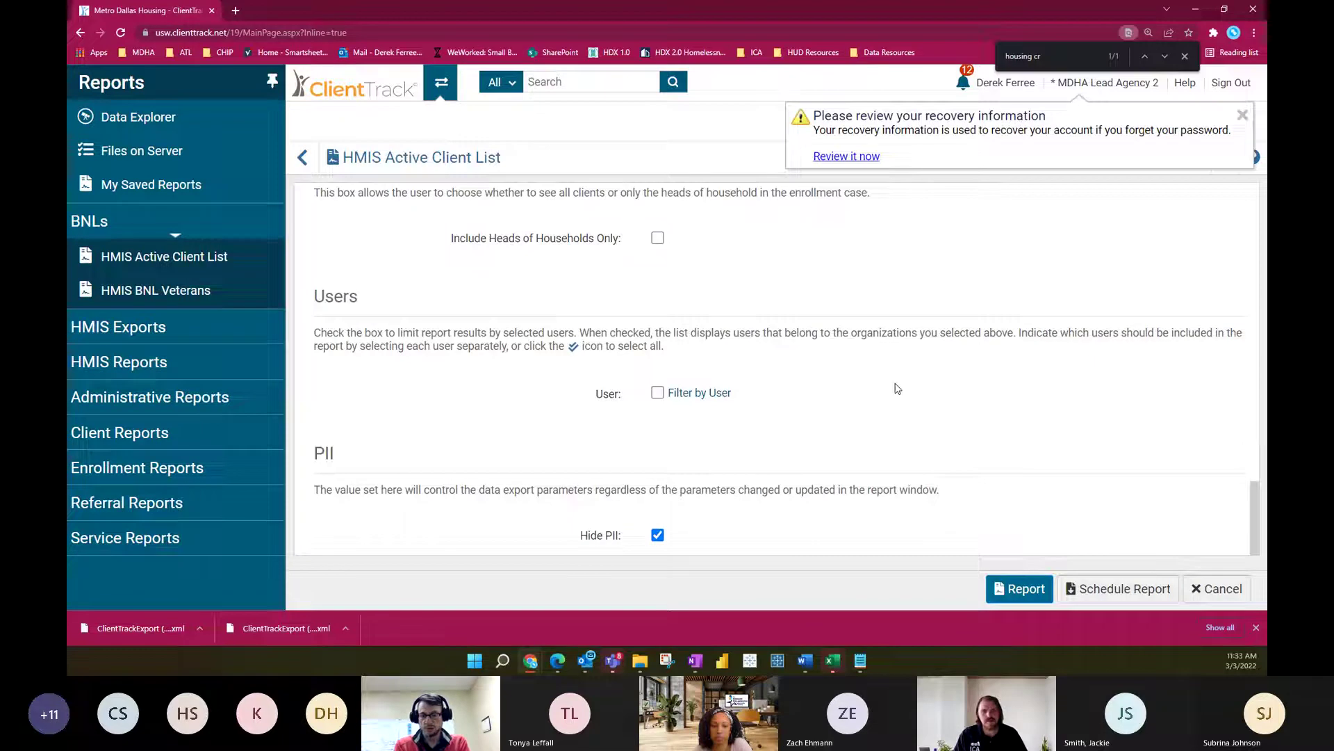
scroll(810, 367, up, 5)
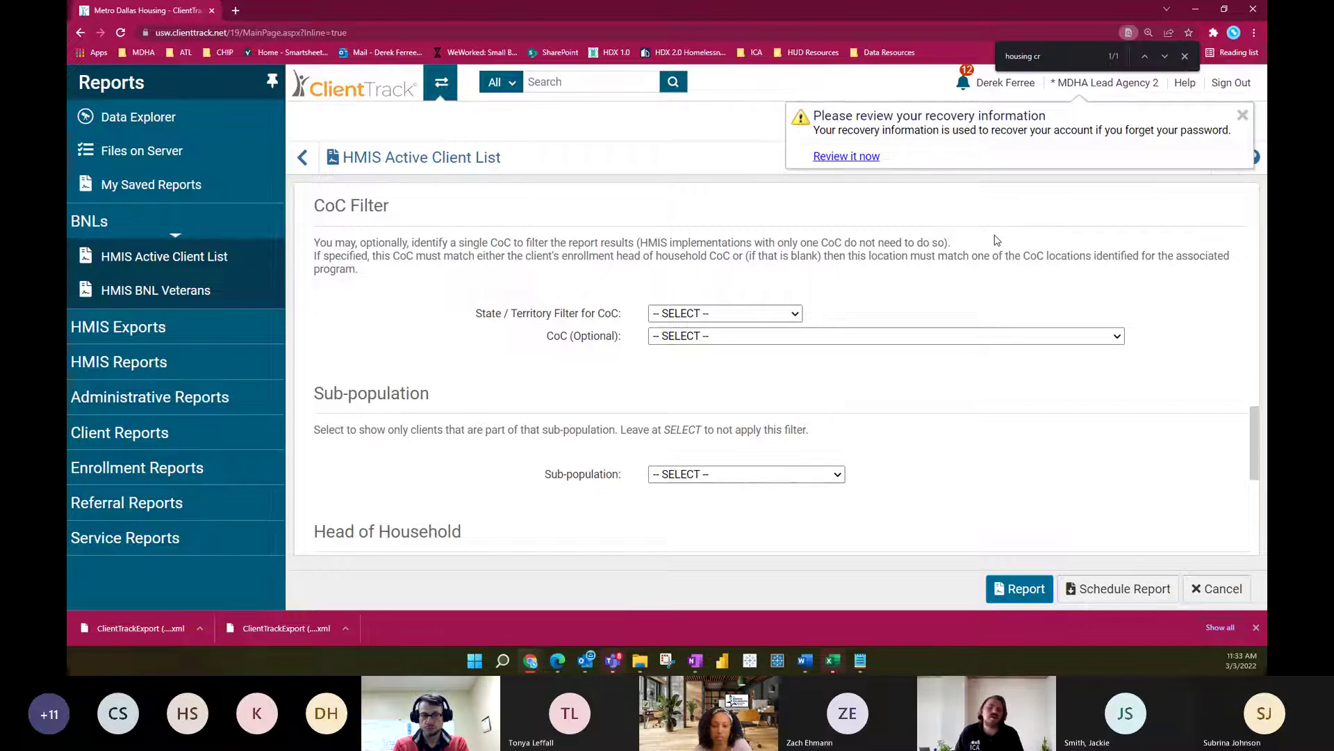
scroll(587, 536, down, 5)
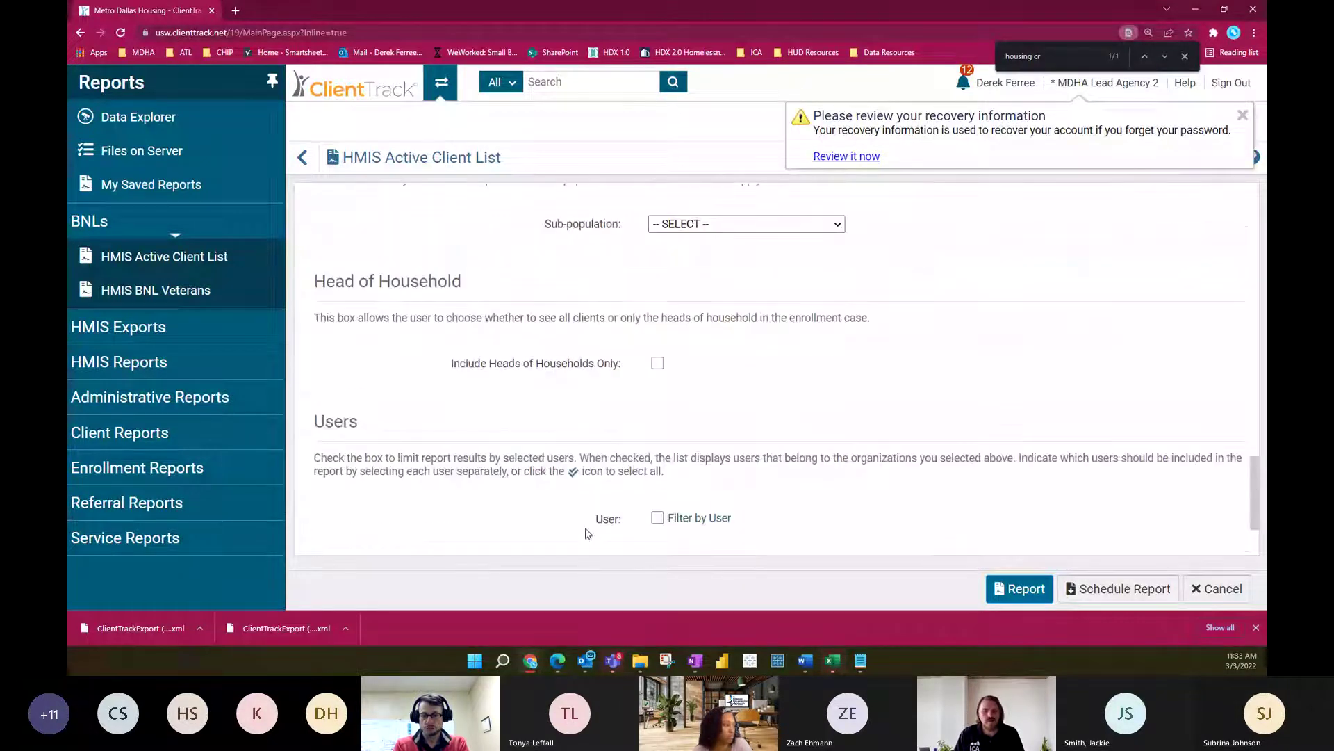
scroll(587, 517, up, 8)
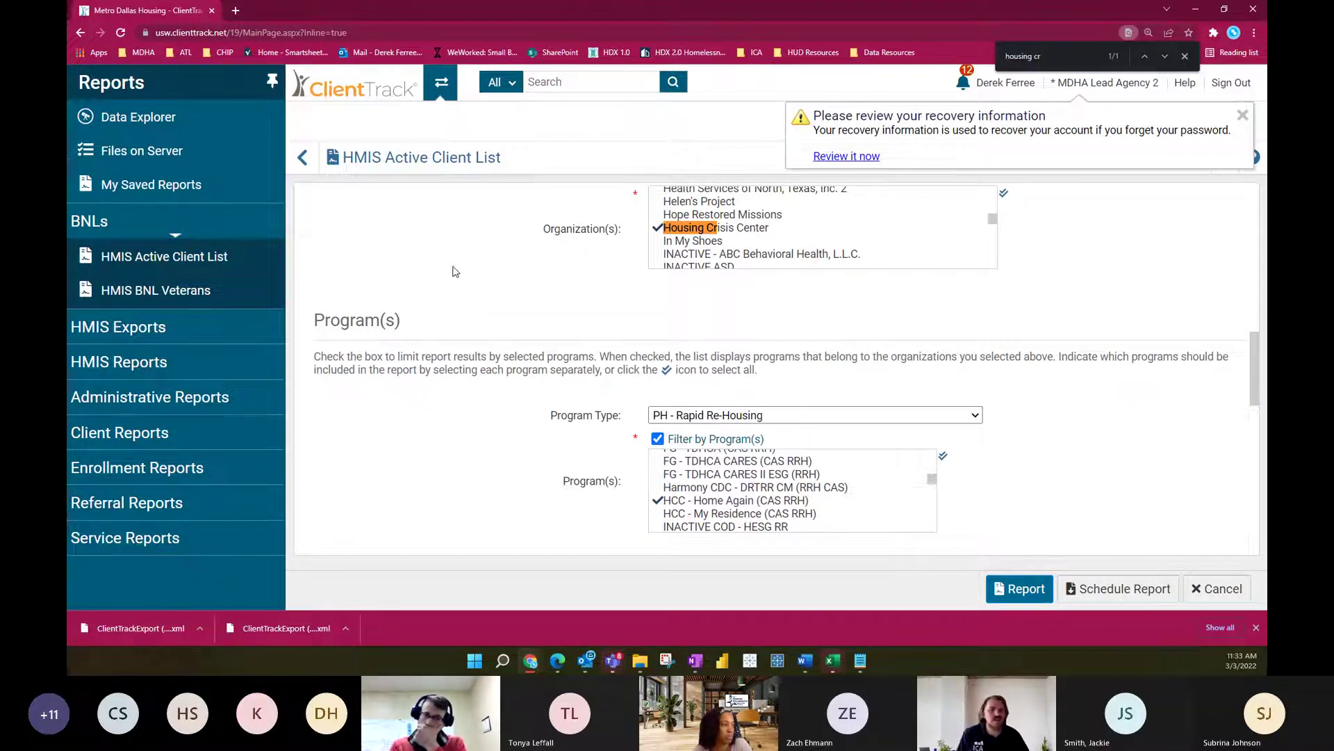
scroll(567, 442, up, 10)
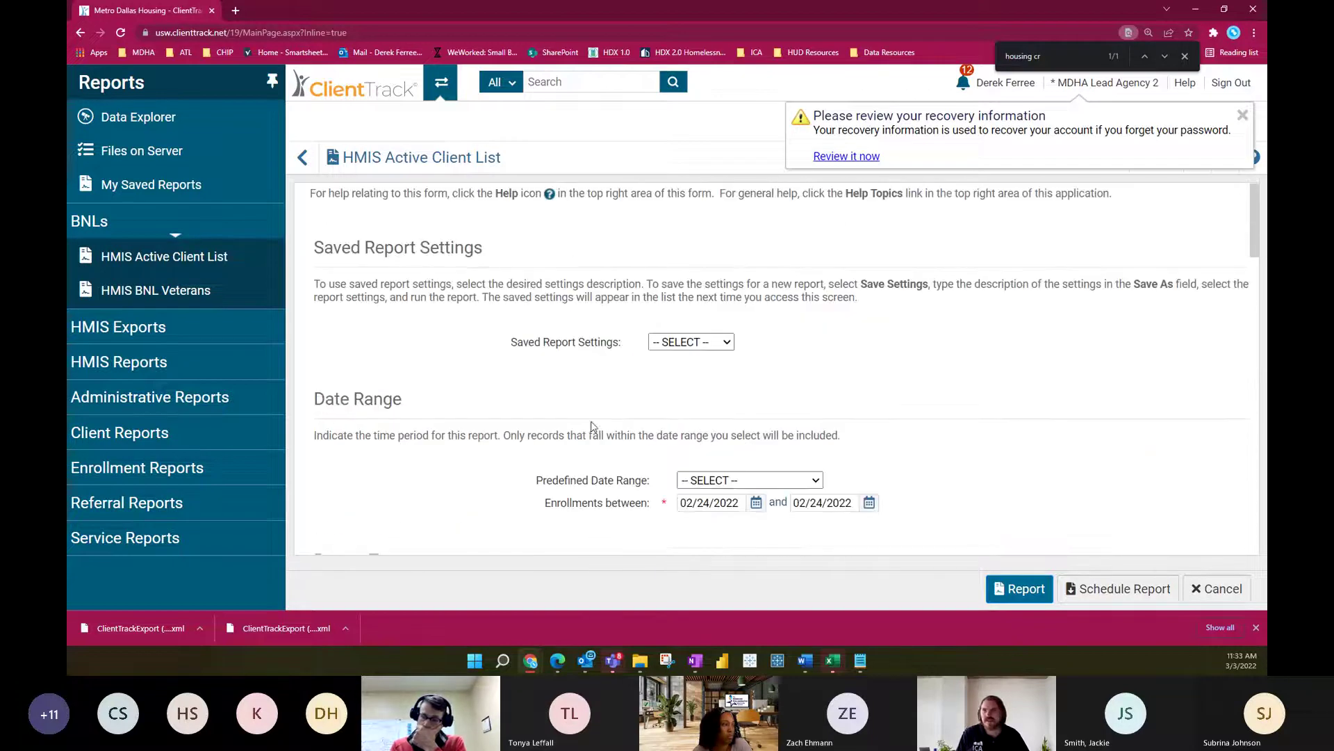
Step: In the Teams window, view the MDHA 2022 PIT Count page and highlight the Emergency Shelter heading
mouse_move(612, 661)
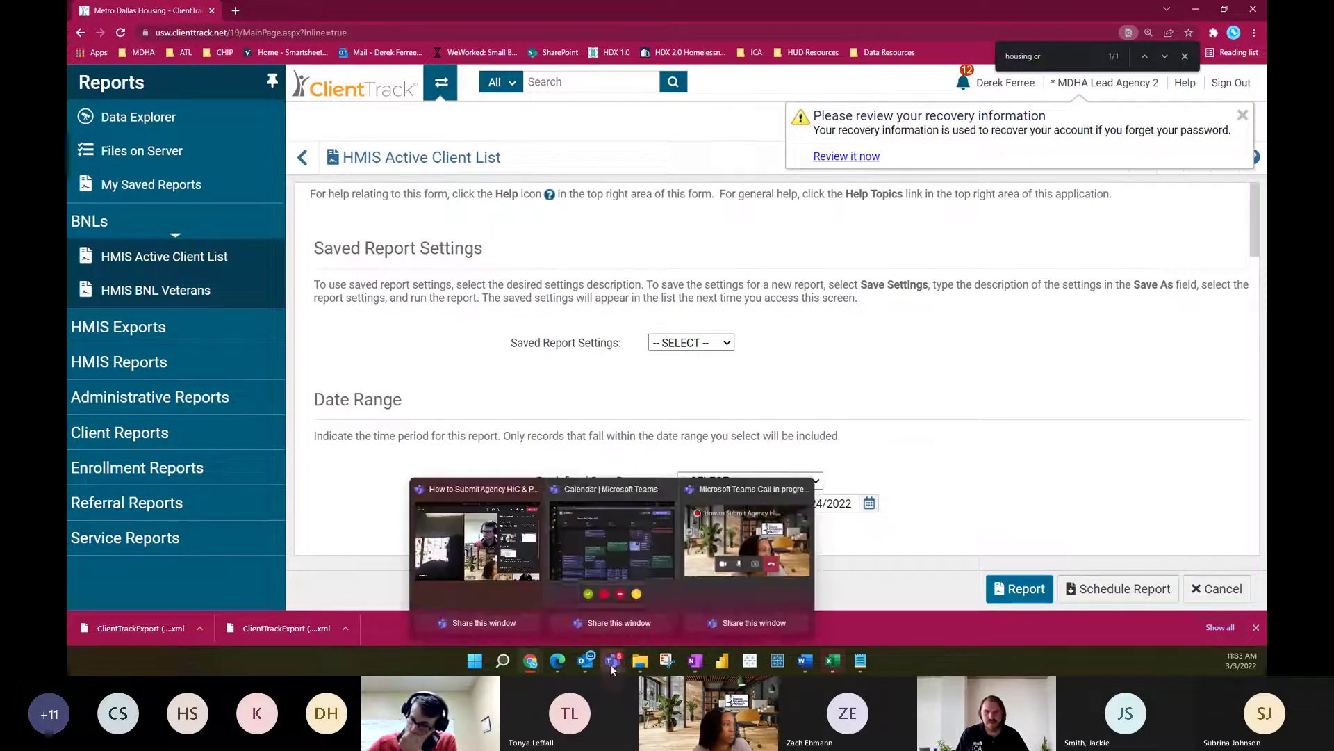
click(709, 568)
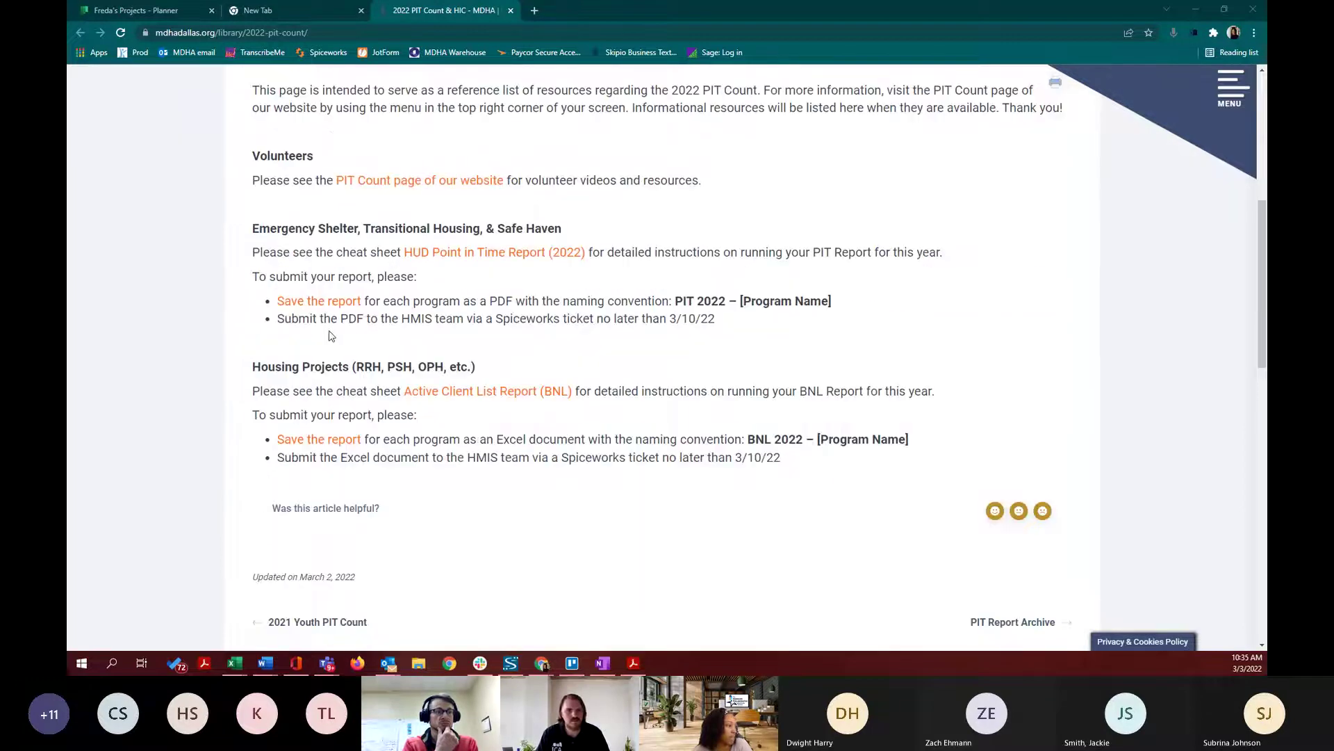
drag(259, 232, 422, 242)
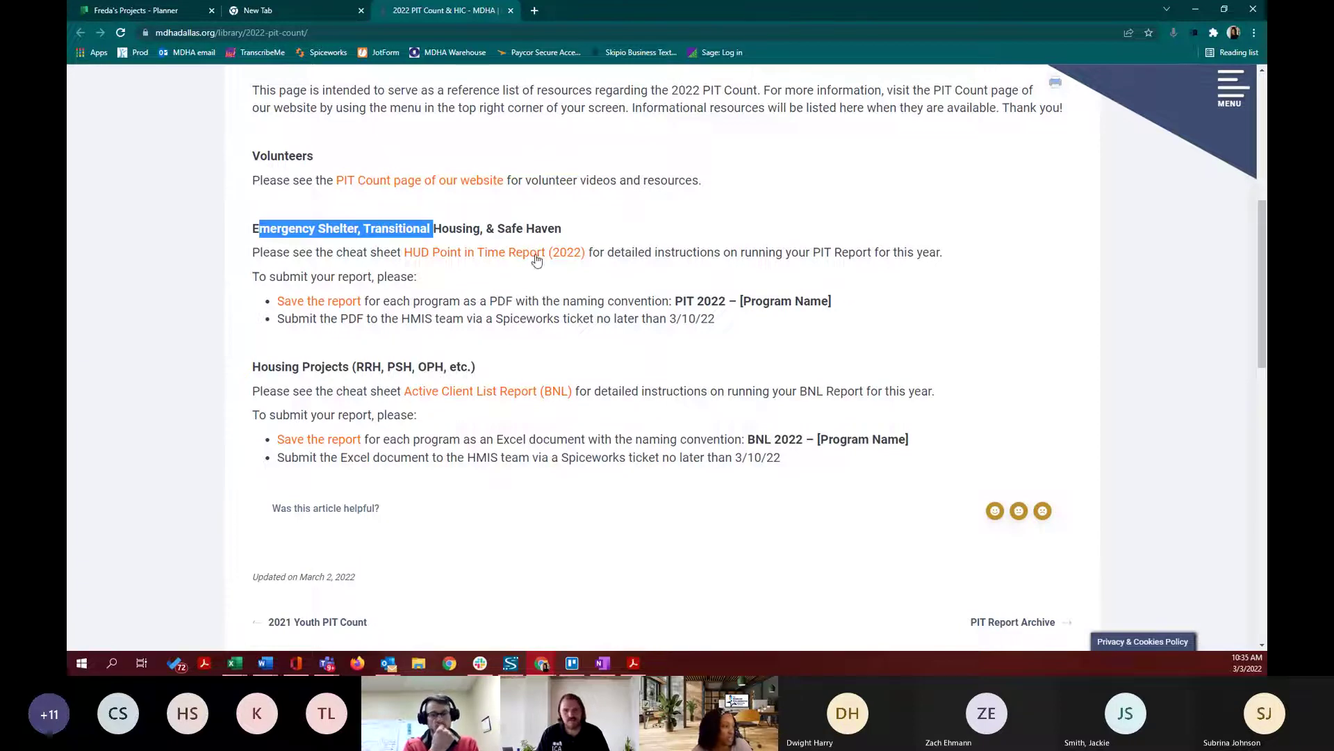
Step: Open the HUD Point in Time Report (2022) cheat sheet in a new tab and scroll to saving the report
right_click(511, 253)
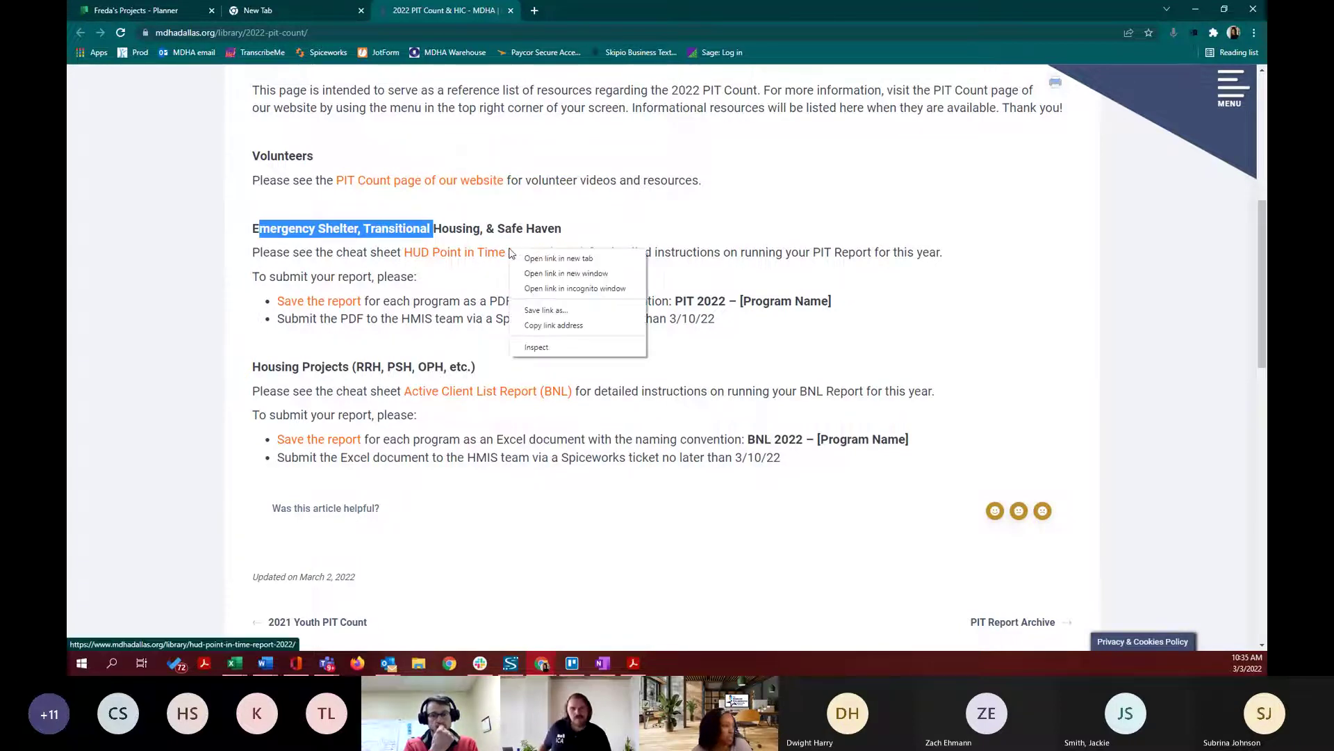
click(558, 258)
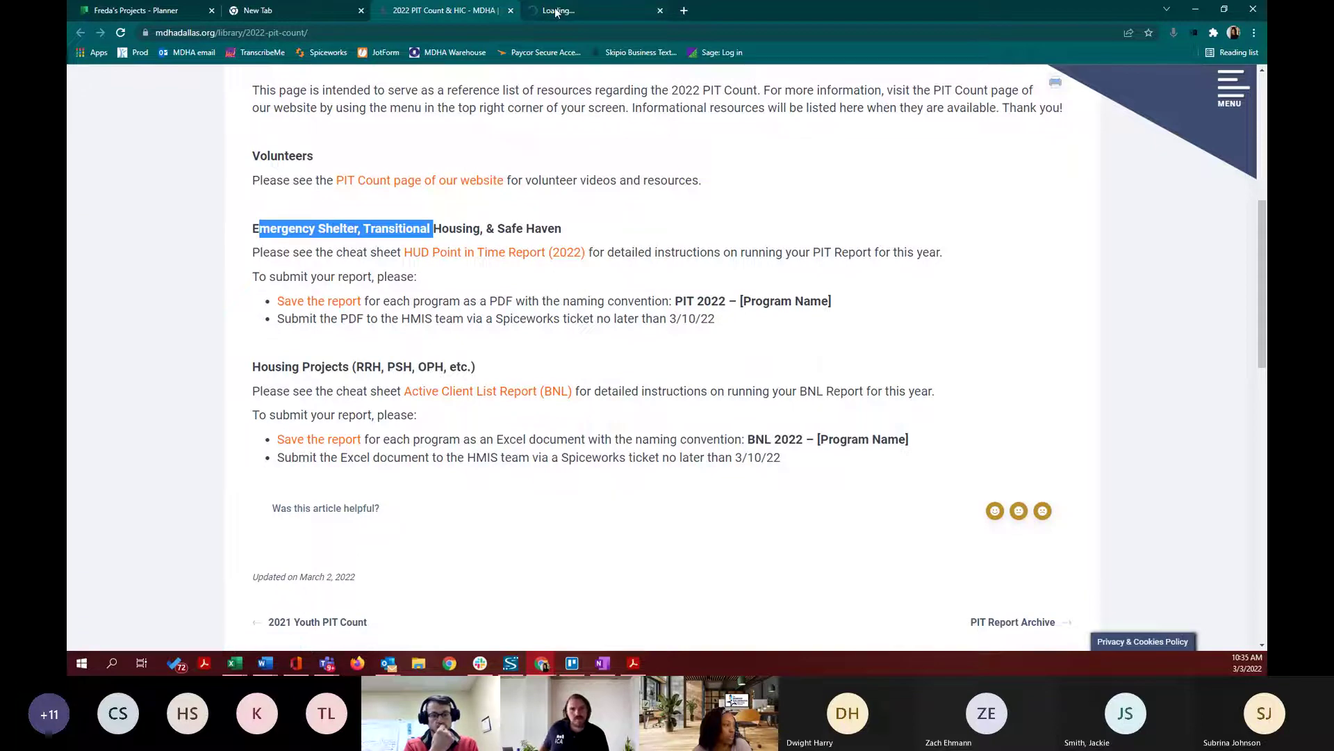
click(556, 11)
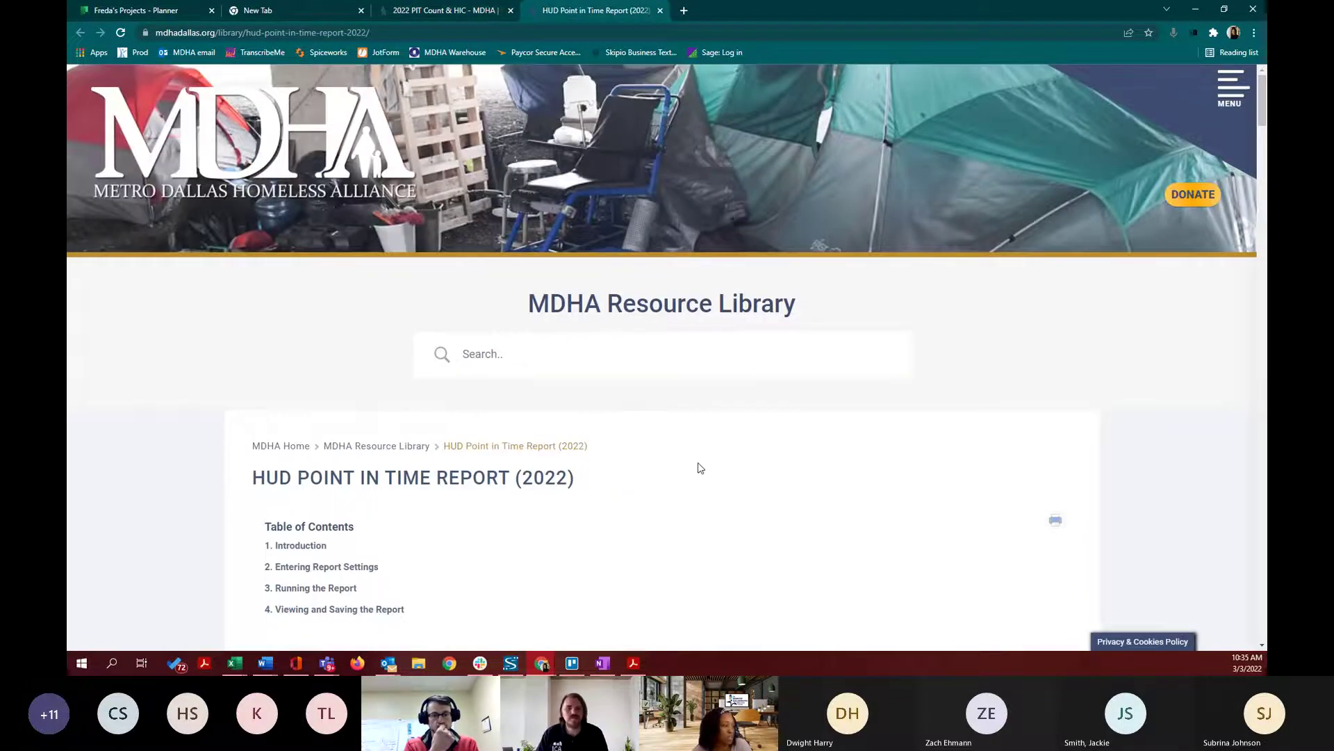
scroll(702, 451, down, 5)
scroll(704, 436, down, 9)
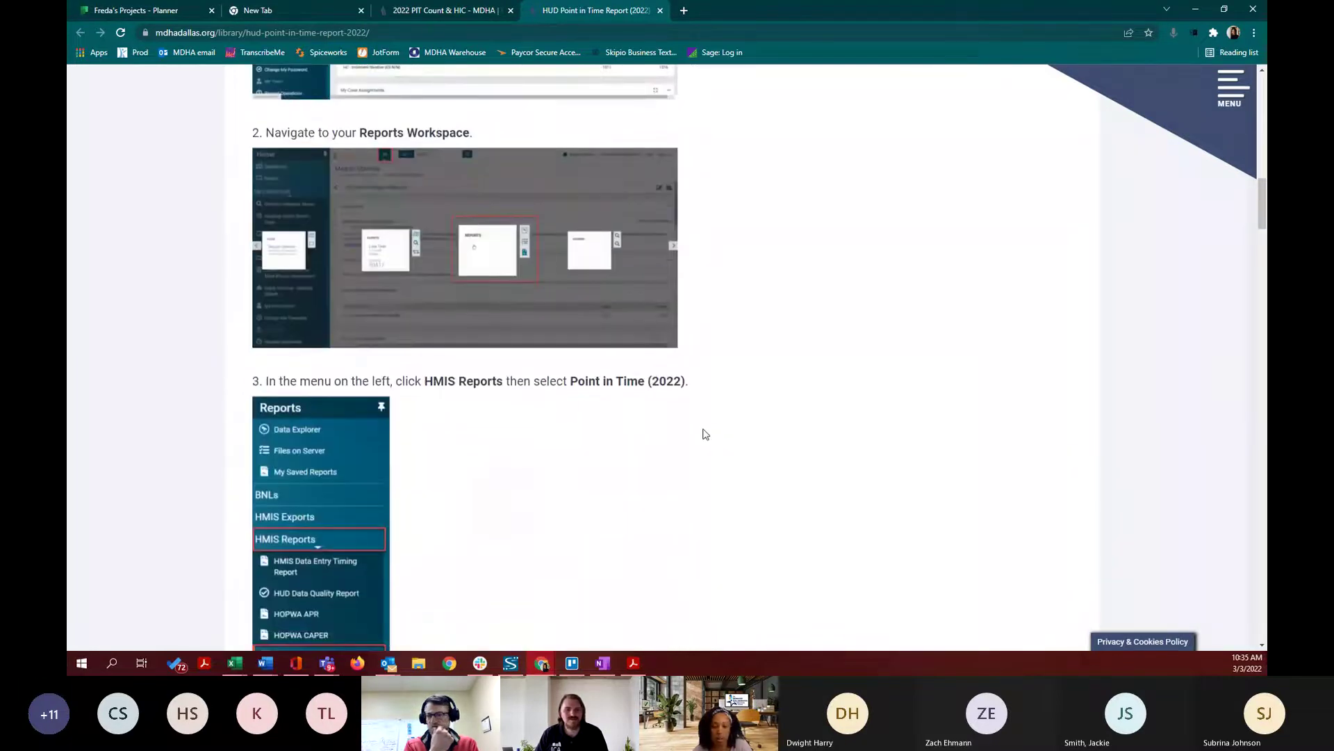
scroll(705, 434, down, 13)
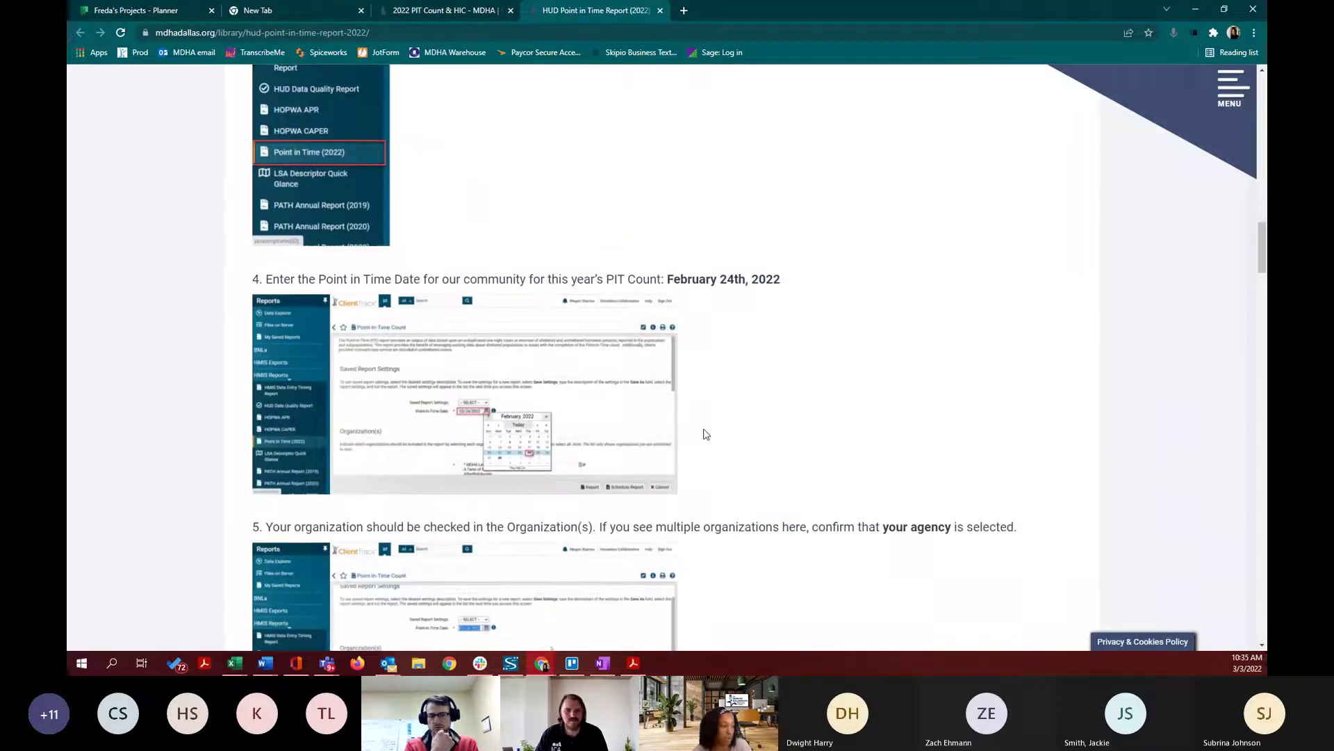
scroll(706, 434, down, 20)
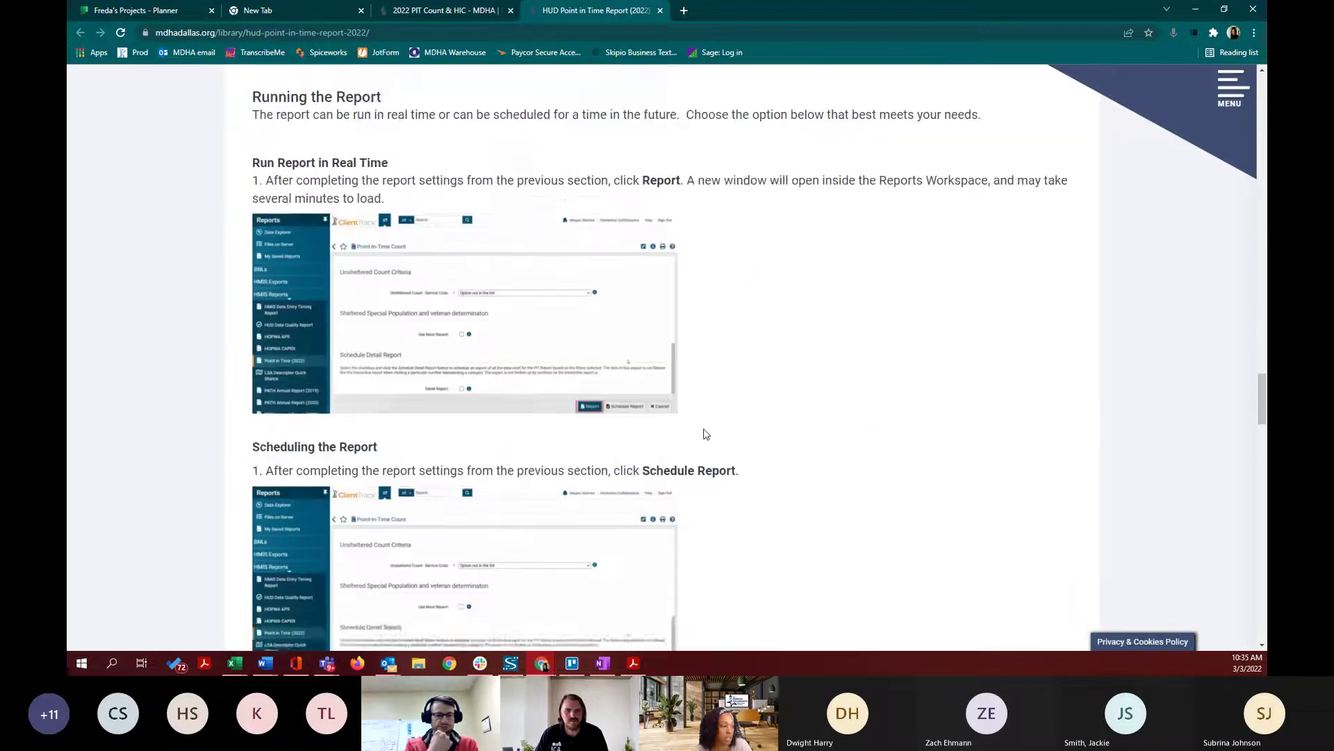
scroll(705, 434, down, 20)
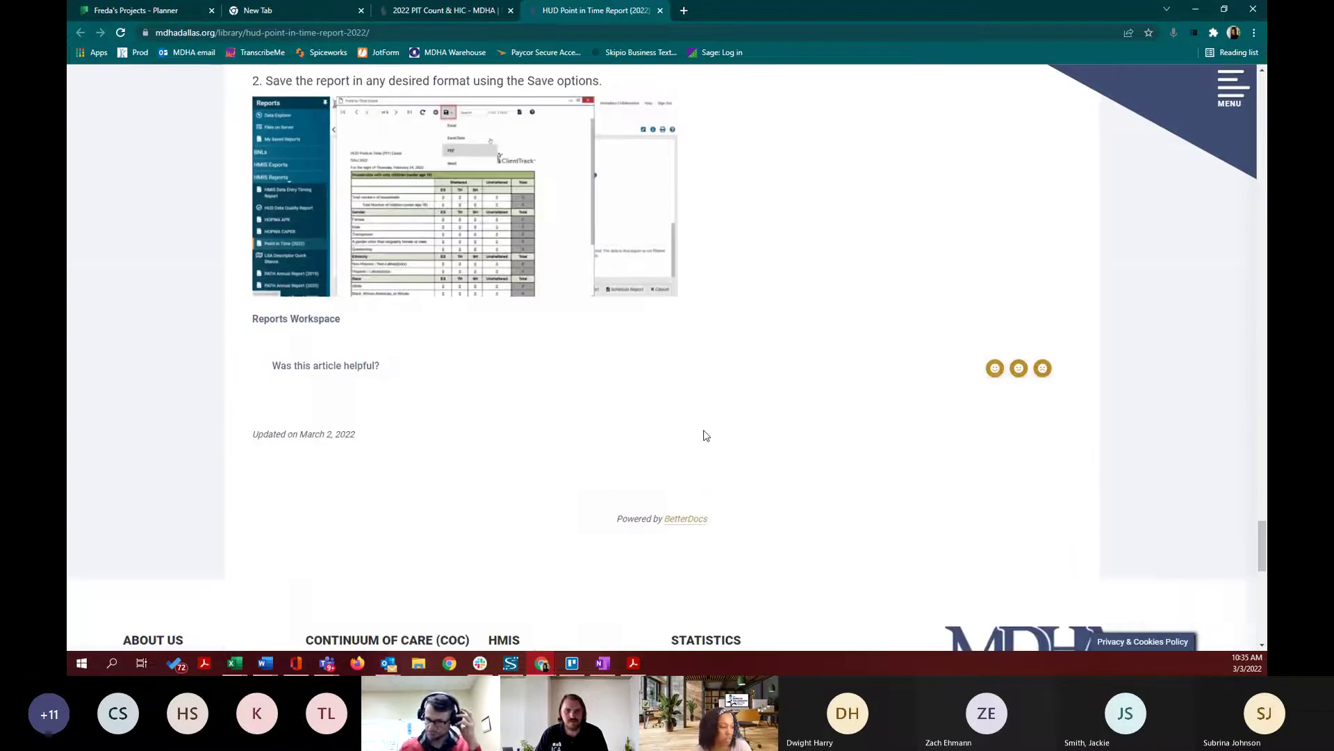